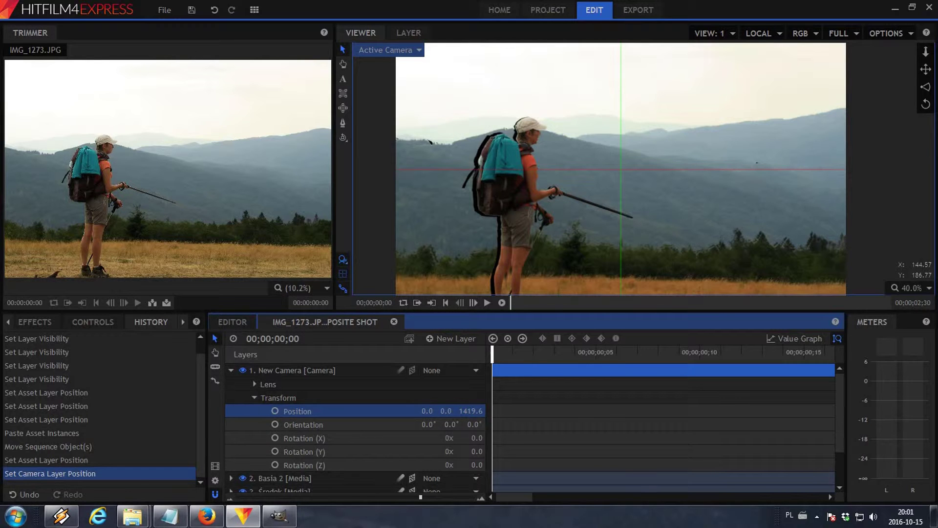
Shift the New Camera layer's position sideways in both directions to preview the parallax between the photo layers.
drag(446, 411, 627, 411)
key(Left)
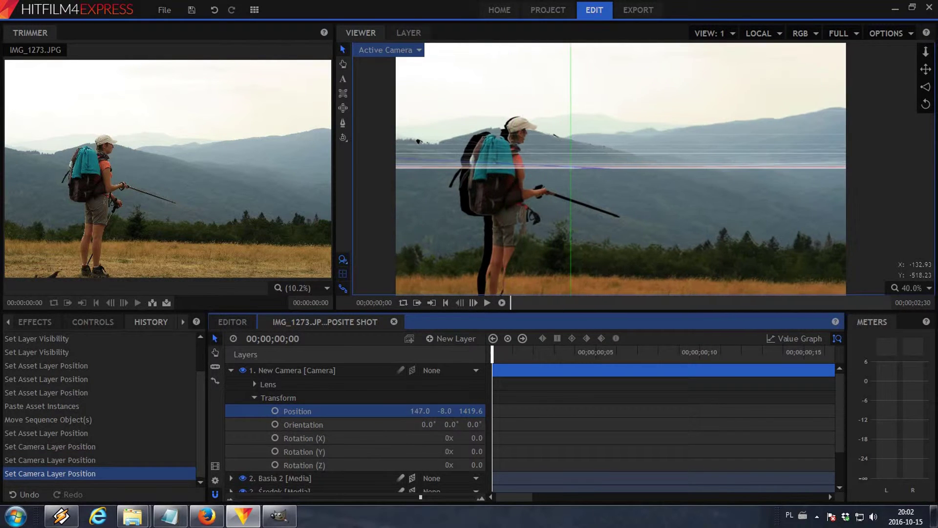
key(Left)
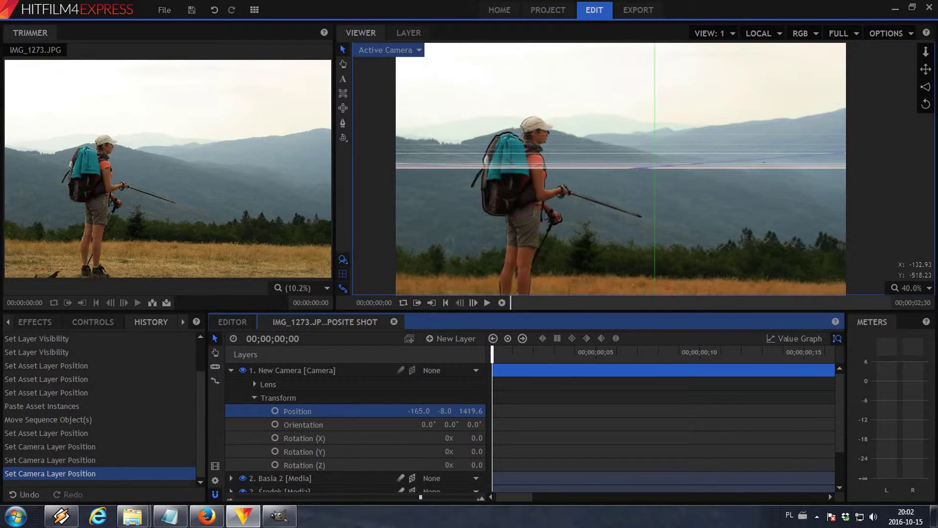
drag(302, 411, 431, 411)
key(Left)
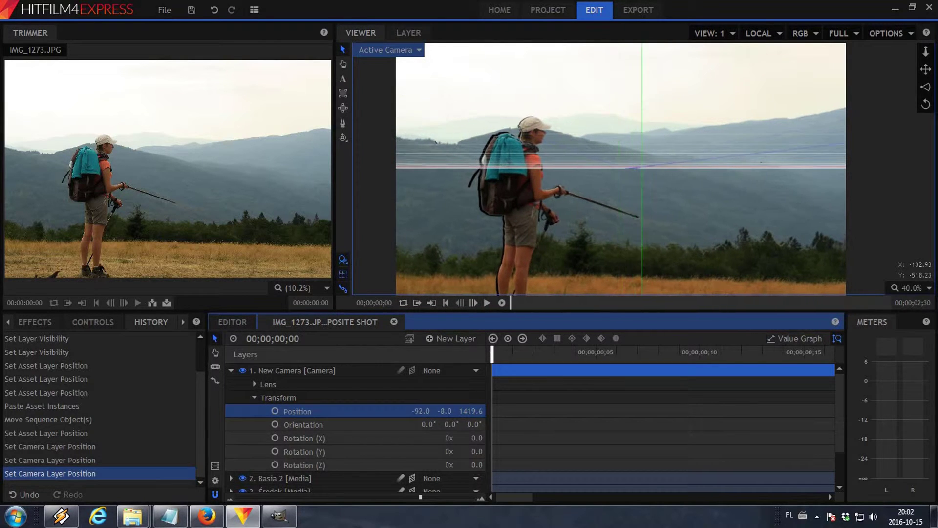
drag(594, 270, 488, 238)
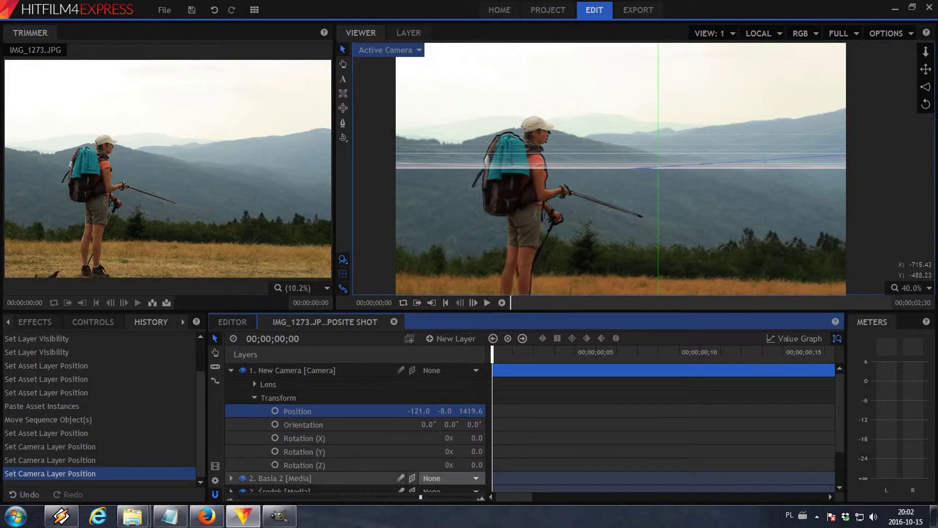
drag(419, 411, 414, 410)
key(Right)
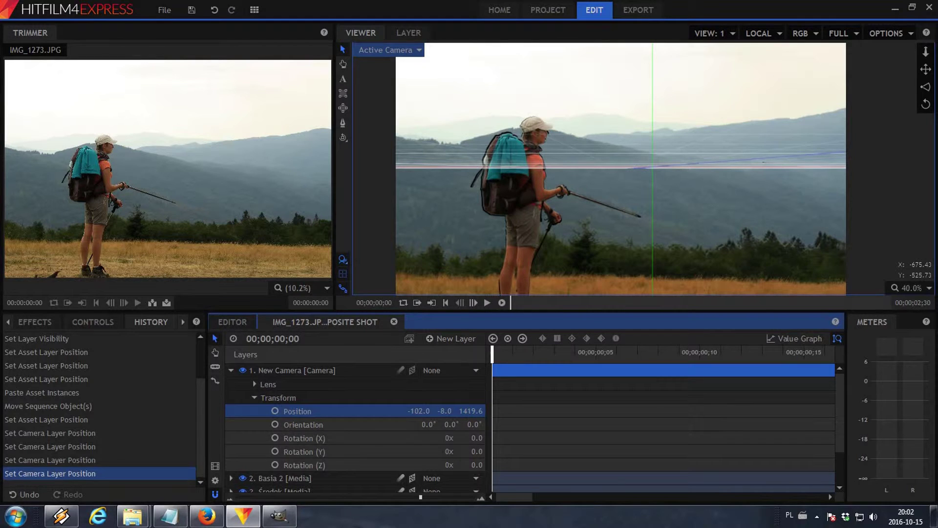
Undo the camera position changes back to the last asset layer position edit.
key(ctrl+z)
key(ctrl+z)
key(ctrl+z)
key(ctrl+y)
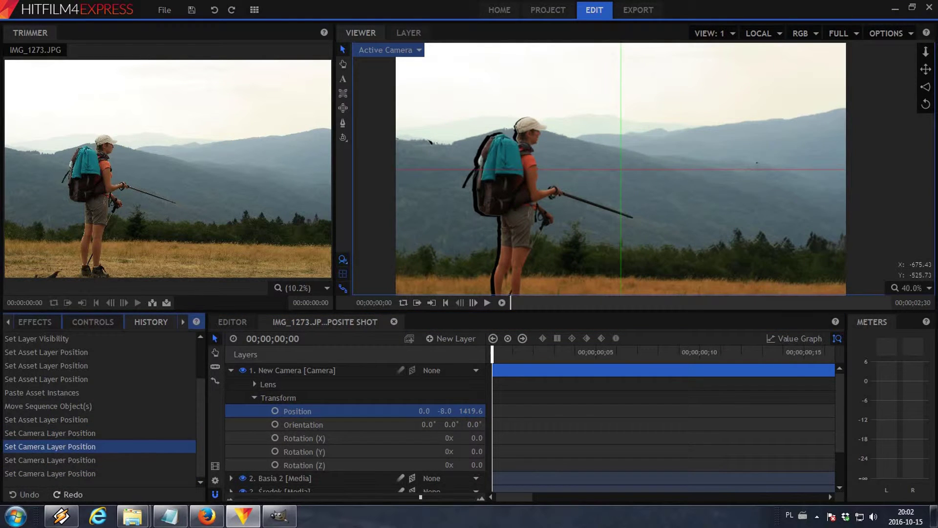
key(ctrl+z)
key(ctrl+z)
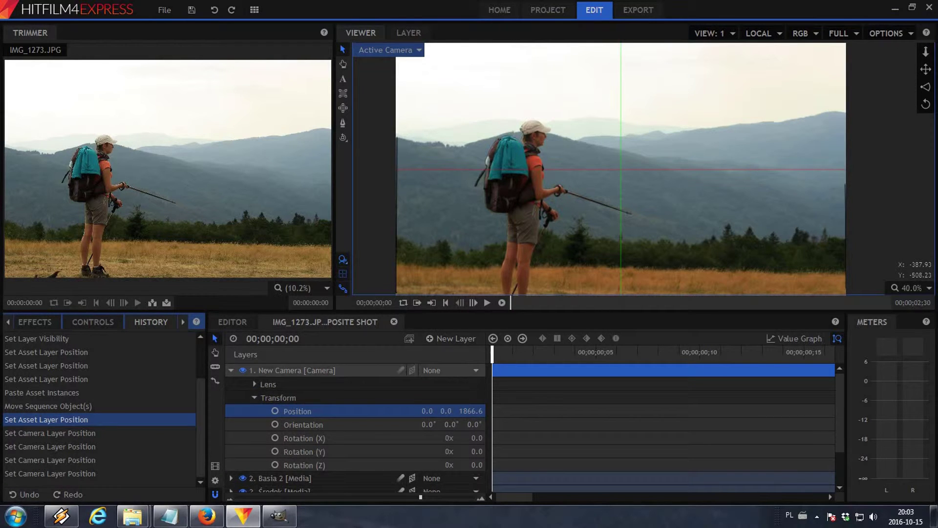
Hide the Środek, 1sza góra and 2ga góra layers to inspect the separate cutouts, and show them all again.
click(231, 371)
click(242, 397)
click(242, 410)
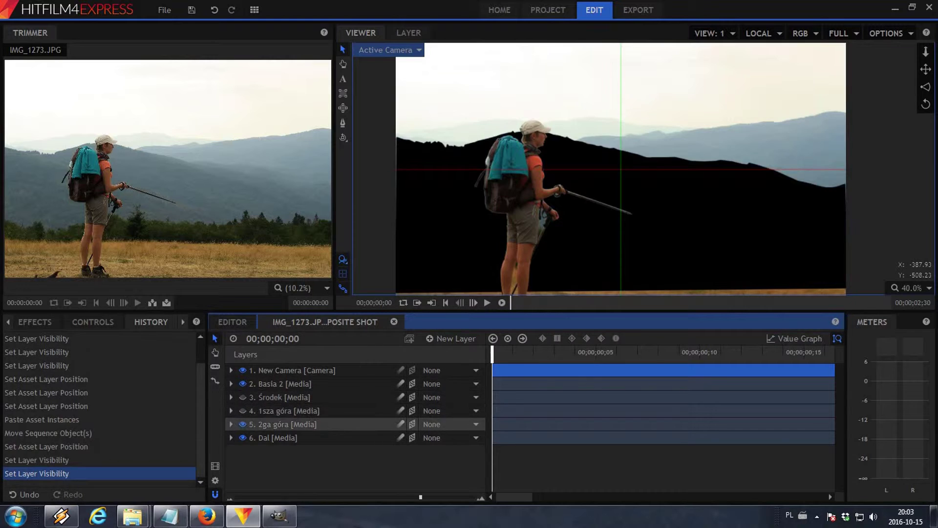
click(242, 423)
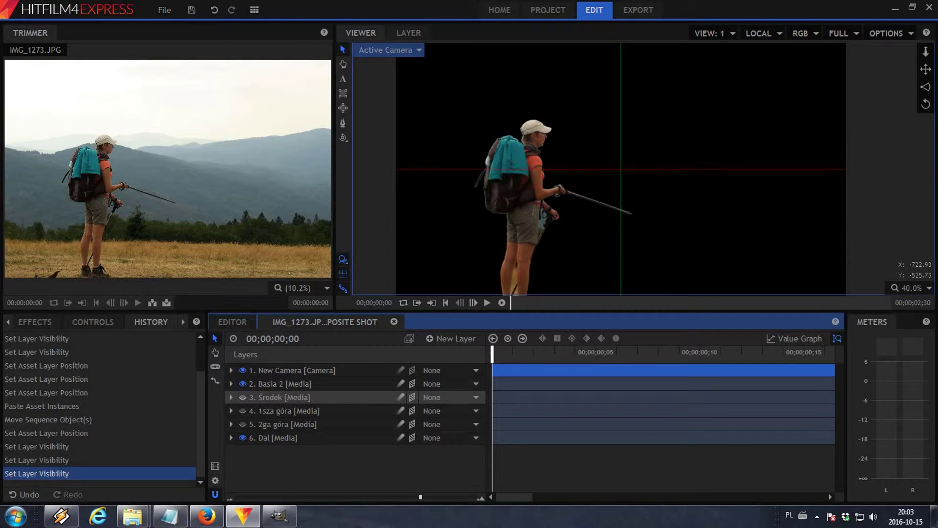
click(242, 410)
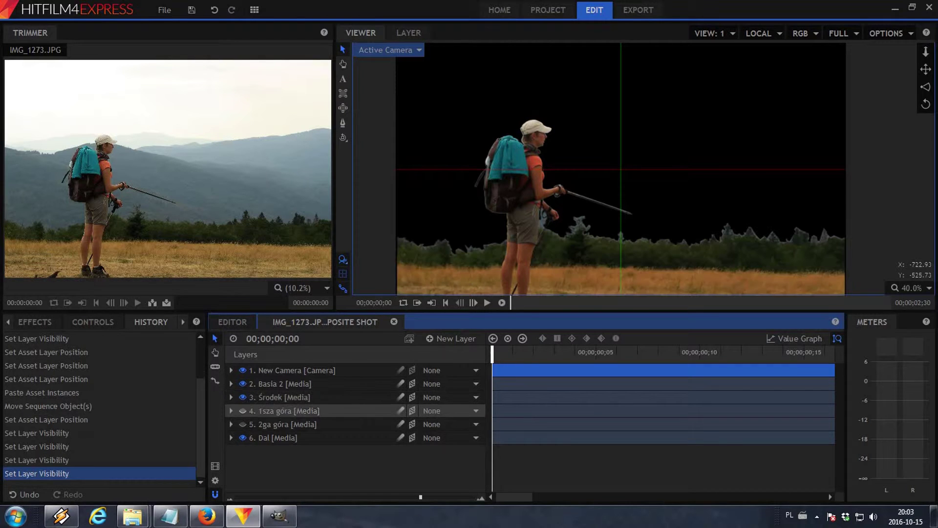
click(243, 396)
click(243, 424)
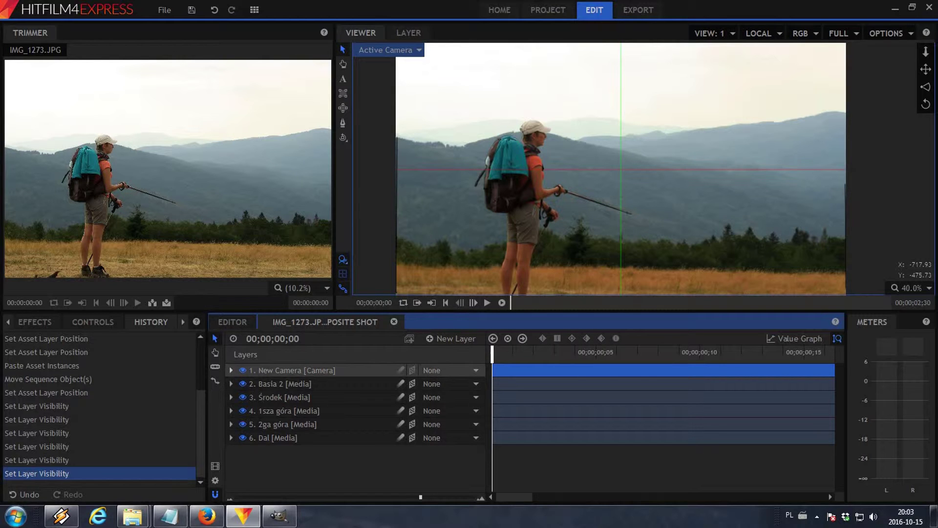
Set the New Camera layer's Z position to 1940.6 and return to the selection tool with the whole frame in view.
click(231, 370)
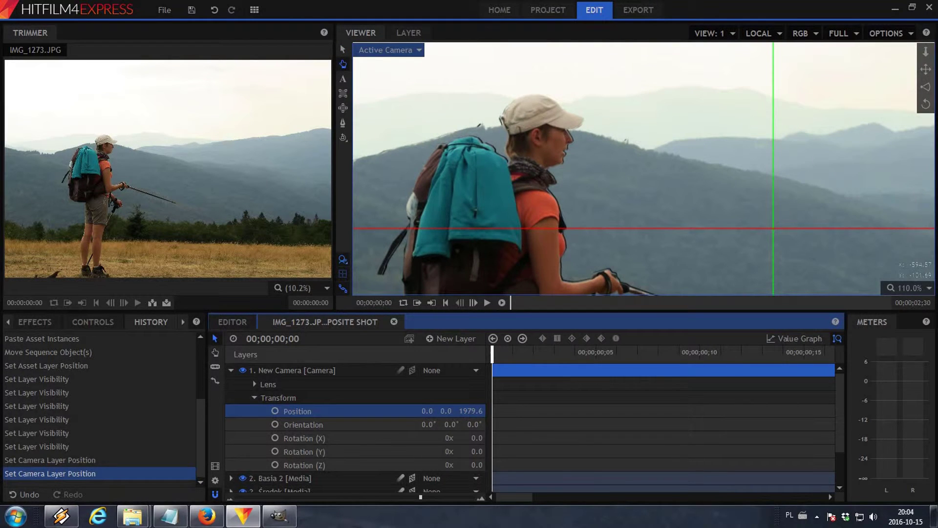
drag(471, 411, 452, 411)
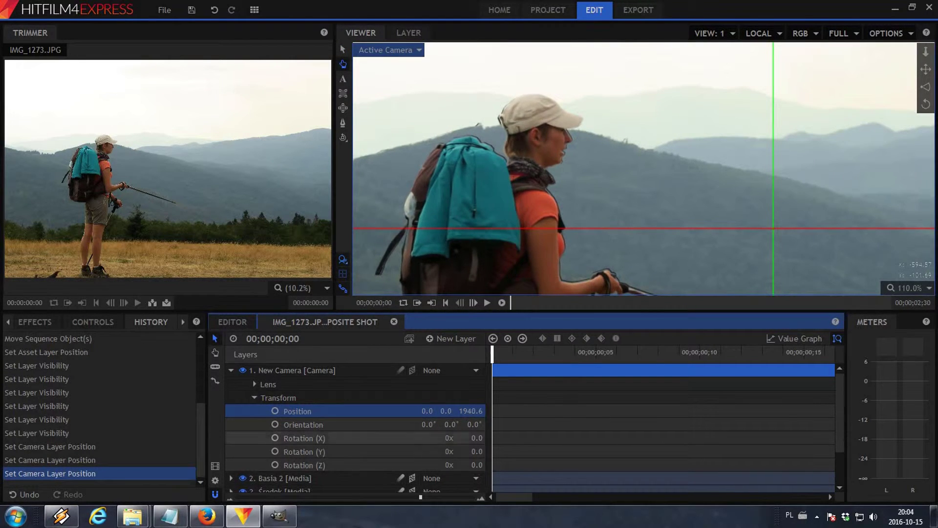
click(343, 50)
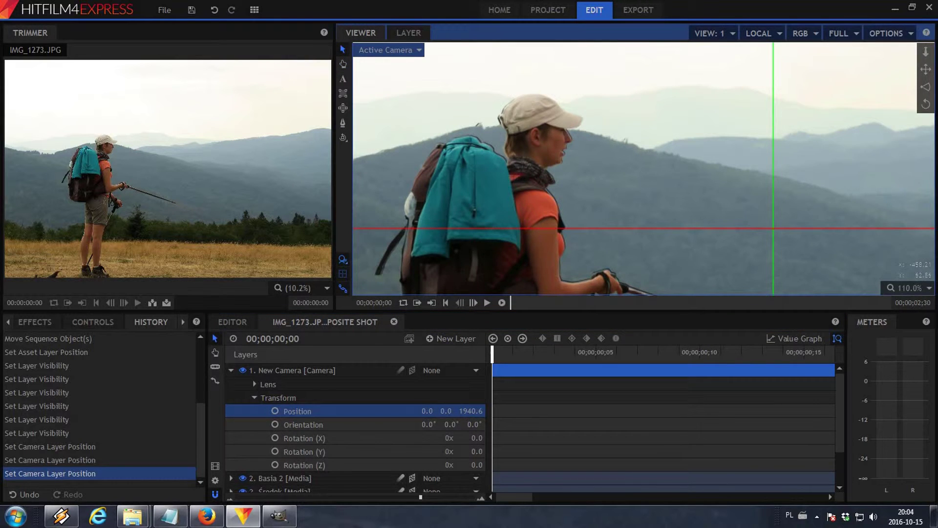
scroll(478, 187, down, 8)
scroll(478, 186, up, 1)
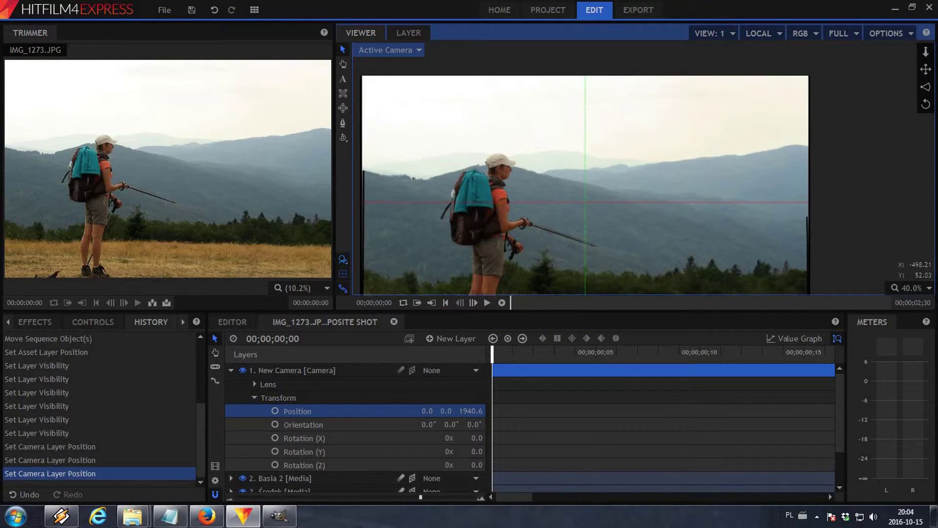
Switch to GIMP and move the Layers and Toolbox windows aside to uncover the hiker photo.
click(280, 517)
click(279, 516)
click(279, 517)
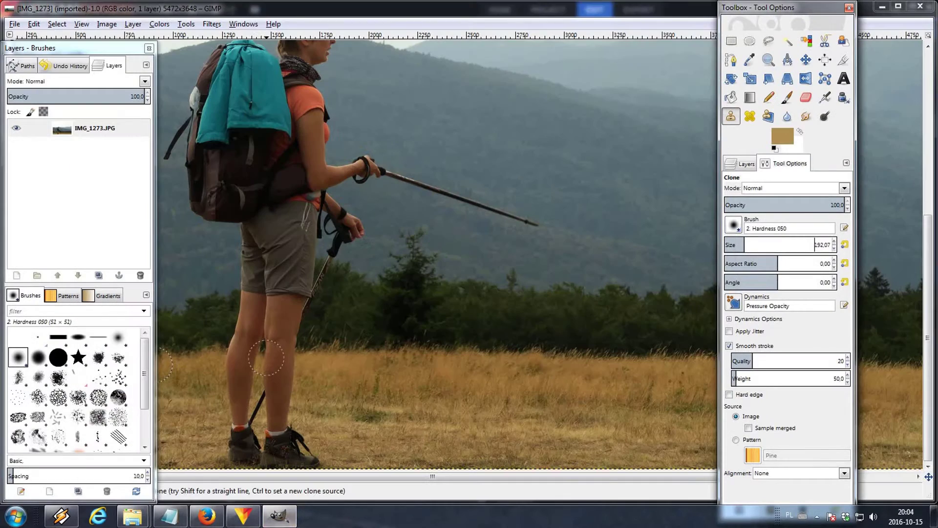
drag(130, 47, 18, 48)
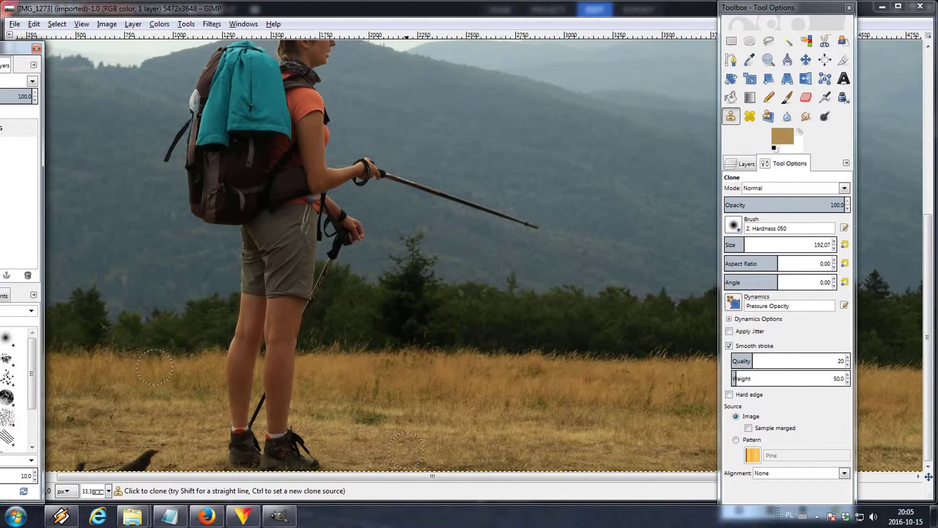
ctrl+click(422, 450)
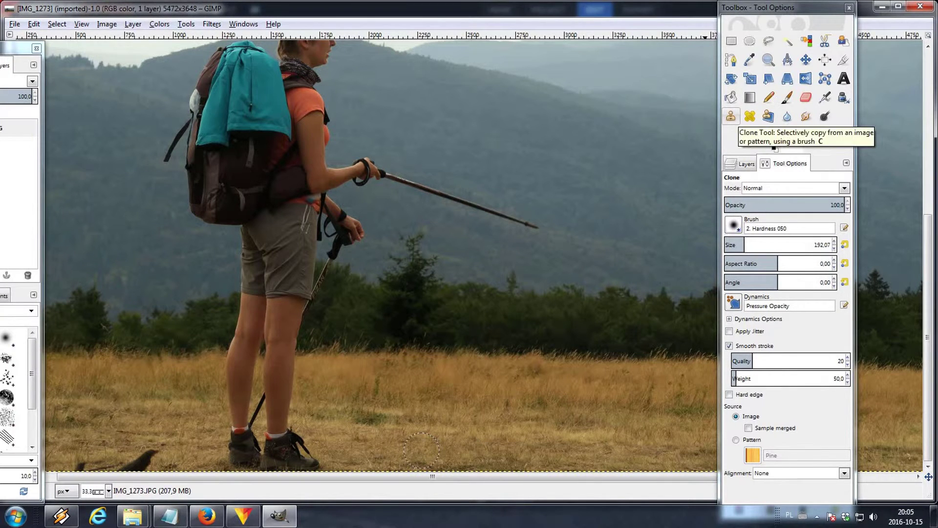
drag(782, 7, 846, 7)
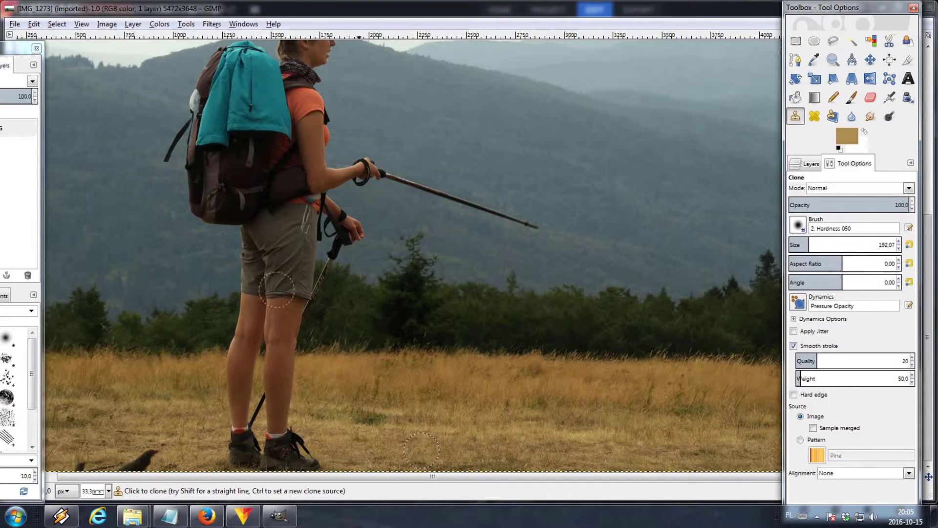
Clone dry grass from beside the hiker over both boots and ankles.
ctrl+click(420, 449)
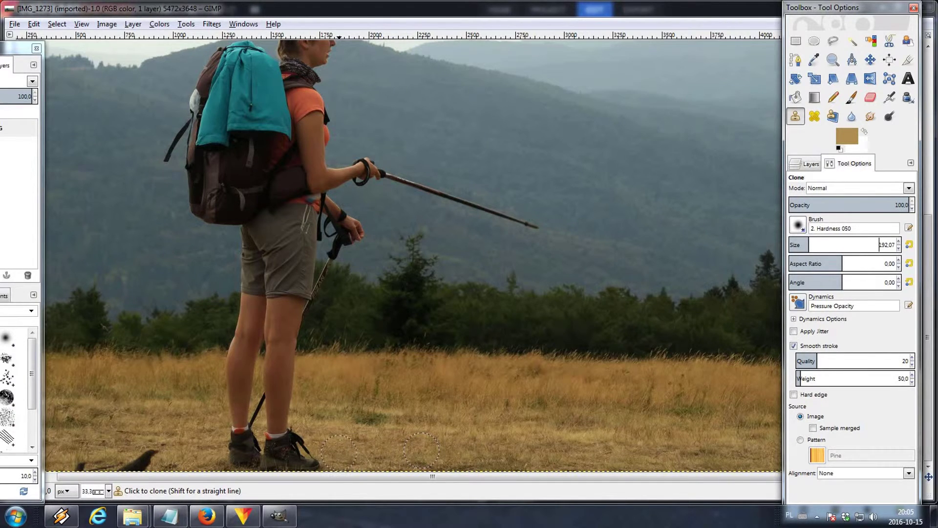
drag(328, 452, 244, 447)
drag(317, 457, 237, 456)
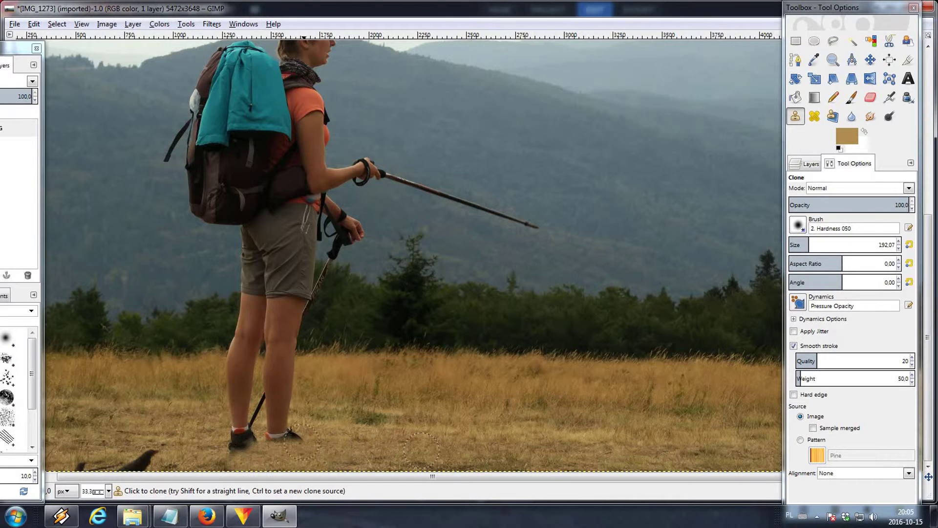
mouse_move(313, 442)
mouse_down()
mouse_move(236, 440)
mouse_move(255, 448)
mouse_move(218, 449)
mouse_move(269, 433)
mouse_move(235, 433)
mouse_up()
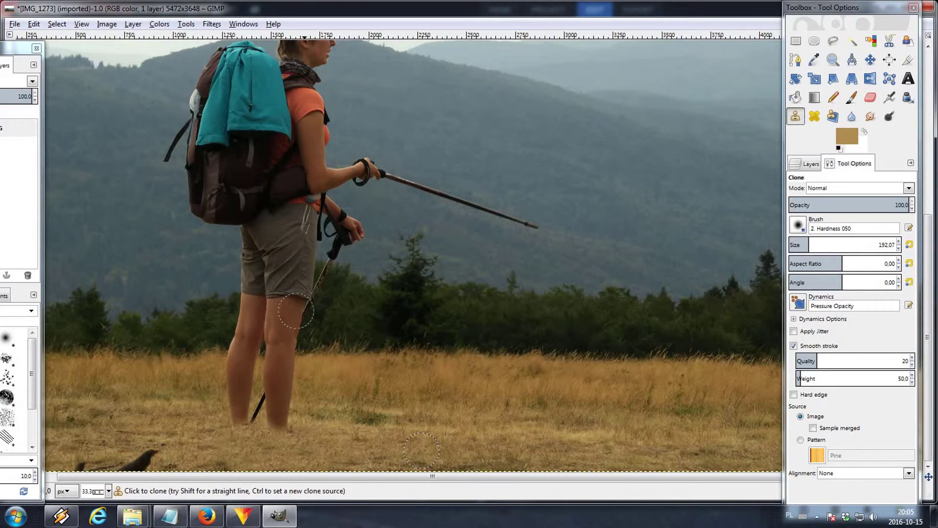
Clone grass over the hiker's lower legs and pole tip up to the edge of the tree line.
scroll(337, 235, up, 5)
scroll(322, 449, right, 2)
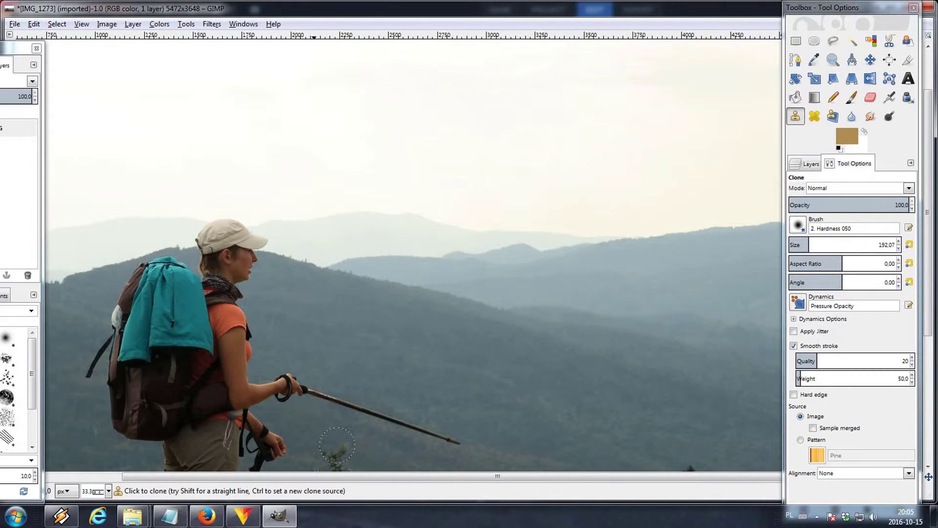
scroll(312, 337, down, 5)
scroll(266, 327, up, 2)
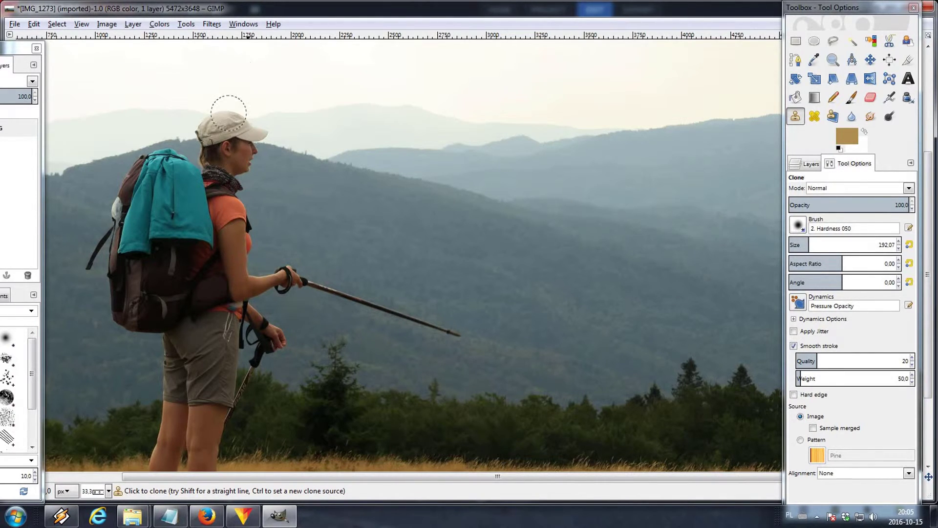
scroll(242, 96, up, 3)
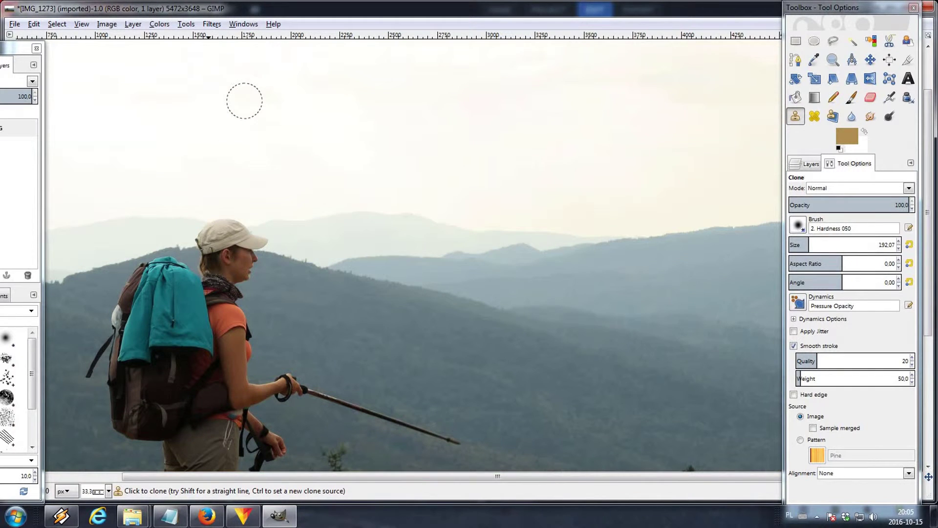
scroll(235, 216, down, 6)
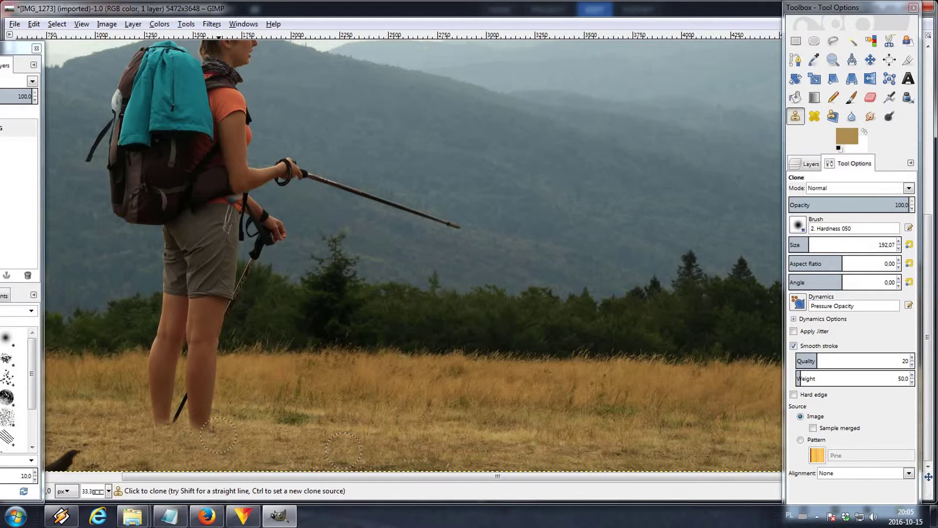
mouse_move(215, 436)
mouse_down()
mouse_move(153, 428)
mouse_move(211, 422)
mouse_move(201, 423)
mouse_move(203, 358)
mouse_move(180, 419)
mouse_move(176, 376)
mouse_move(159, 420)
mouse_up()
drag(156, 374, 265, 370)
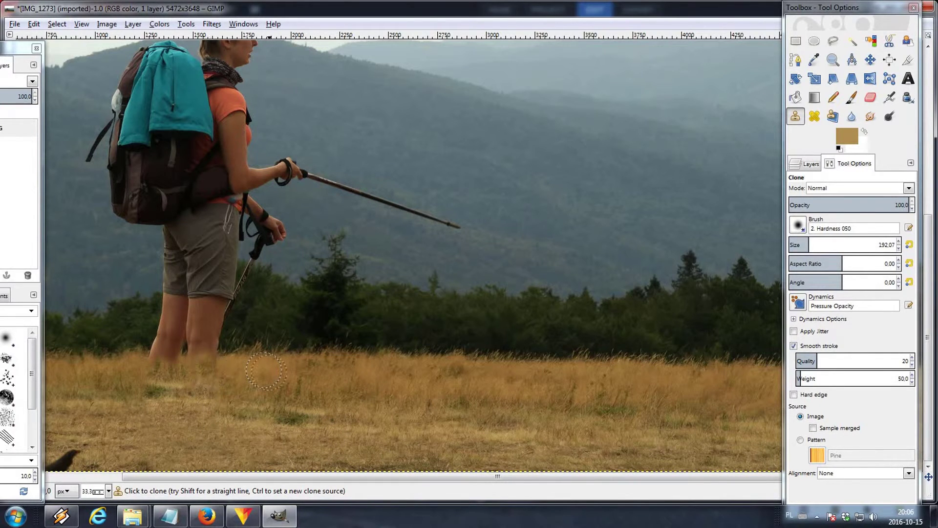
Clone the dark trees over the hiker's knees and thighs along the tree line.
mouse_move(192, 375)
mouse_down()
mouse_move(209, 349)
mouse_move(150, 357)
mouse_move(206, 334)
mouse_move(166, 330)
mouse_move(201, 329)
mouse_up()
key(ctrl)
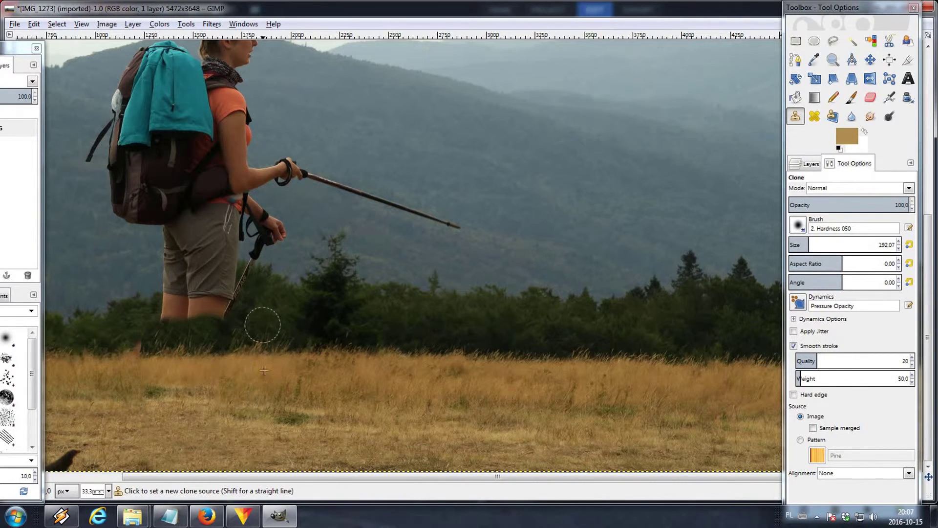
ctrl+click(262, 325)
mouse_move(209, 325)
mouse_down()
mouse_move(229, 299)
mouse_move(190, 316)
mouse_move(218, 305)
mouse_move(176, 306)
mouse_up()
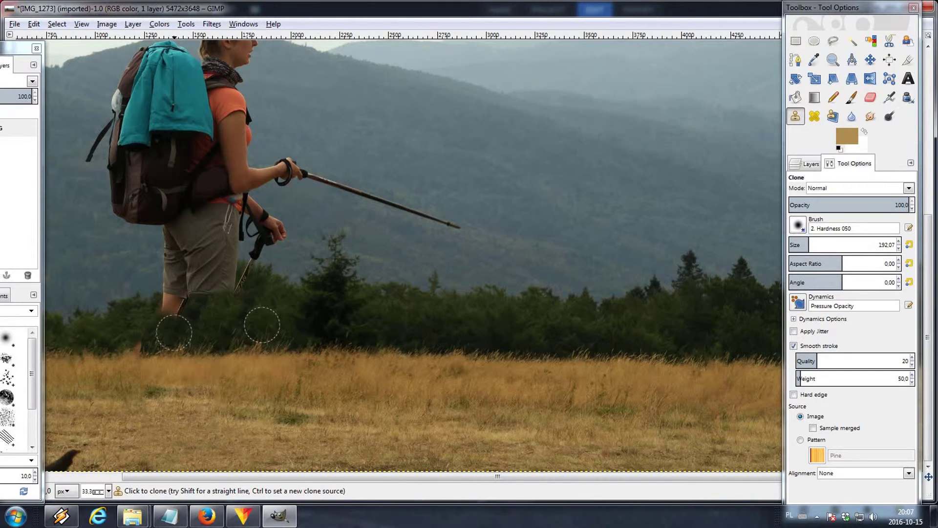
mouse_move(173, 325)
mouse_down()
mouse_move(211, 291)
mouse_move(233, 309)
mouse_move(232, 292)
mouse_move(200, 296)
mouse_up()
Clone treetops and hillside over the lower part of the hiker's shorts and the rear trekking pole.
ctrl+click(261, 304)
key(ctrl)
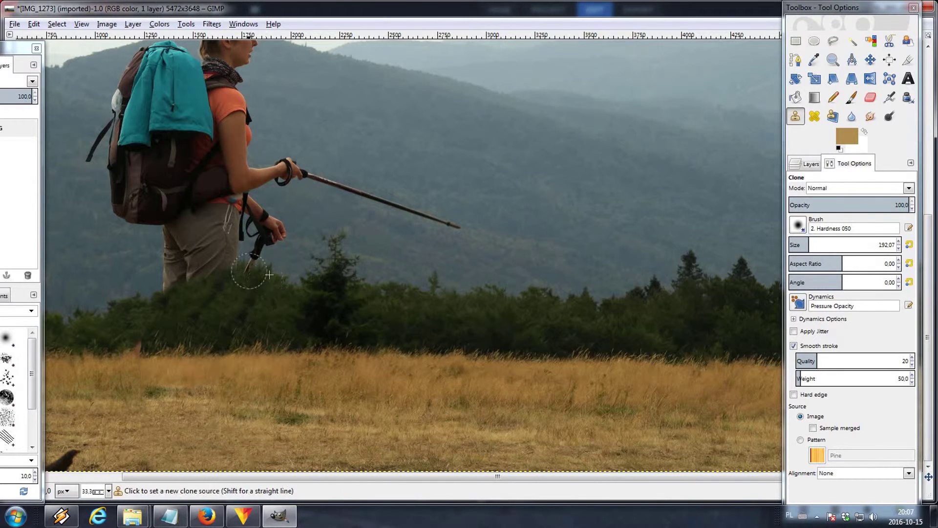
ctrl+click(273, 279)
mouse_move(150, 306)
mouse_down()
mouse_move(187, 278)
mouse_move(145, 309)
mouse_up()
ctrl+click(286, 260)
mouse_move(195, 267)
mouse_down()
mouse_move(177, 279)
mouse_move(230, 273)
mouse_move(203, 317)
mouse_move(231, 207)
mouse_move(227, 272)
mouse_move(157, 292)
mouse_move(220, 300)
mouse_move(197, 272)
mouse_move(141, 296)
mouse_move(169, 282)
mouse_up()
ctrl+click(167, 322)
ctrl+click(137, 299)
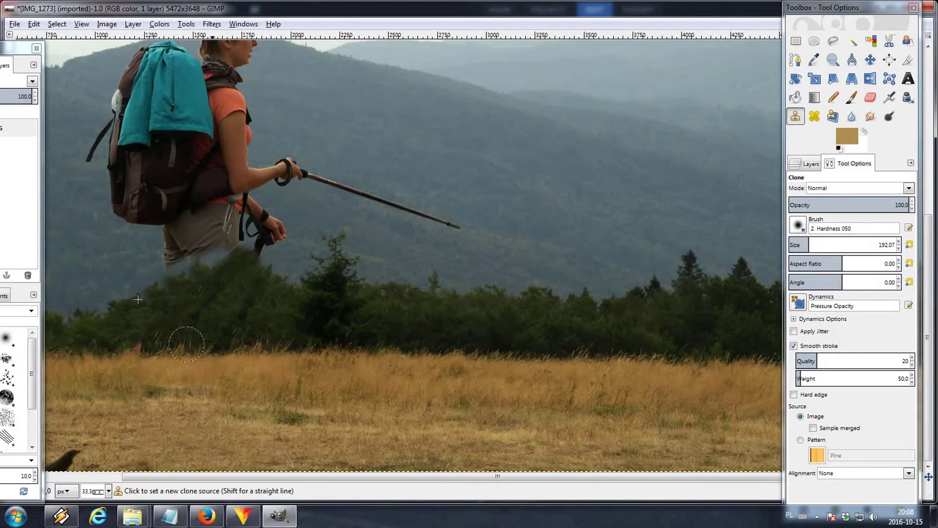
Undo the last clone stroke, resize the brush, and clone trees and hillside over the hiker's shorts.
scroll(137, 299, up, 3)
key(ctrl+z)
drag(802, 245, 792, 246)
ctrl+click(130, 323)
mouse_move(159, 309)
mouse_down()
mouse_move(198, 291)
mouse_move(186, 285)
mouse_move(168, 307)
mouse_move(188, 268)
mouse_move(192, 293)
mouse_move(203, 266)
mouse_move(237, 259)
mouse_move(247, 219)
mouse_move(286, 211)
mouse_up()
ctrl+click(122, 297)
drag(165, 257, 206, 225)
mouse_move(166, 204)
mouse_down()
mouse_move(220, 225)
mouse_move(218, 232)
mouse_move(225, 195)
mouse_move(188, 120)
mouse_move(279, 215)
mouse_up()
Clone hillside texture over the hiker's lowered hand and the area beneath the backpack.
ctrl+click(106, 246)
ctrl+click(106, 270)
ctrl+click(192, 280)
click(799, 242)
mouse_move(259, 249)
mouse_down()
mouse_move(299, 220)
mouse_move(329, 242)
mouse_move(383, 179)
mouse_up()
key(ctrl+z)
mouse_move(242, 227)
mouse_down()
mouse_move(273, 236)
mouse_move(355, 194)
mouse_move(459, 190)
mouse_move(503, 132)
mouse_move(478, 88)
mouse_up()
Sample fresh hillside texture and blend the cloned area between the backpack and the trees.
ctrl+click(588, 92)
mouse_move(518, 147)
mouse_down()
mouse_move(470, 91)
mouse_move(396, 137)
mouse_move(373, 195)
mouse_move(311, 169)
mouse_up()
ctrl+click(244, 231)
drag(342, 171, 375, 142)
ctrl+click(210, 188)
drag(299, 154, 330, 117)
scroll(320, 139, down, 3)
scroll(313, 220, up, 2)
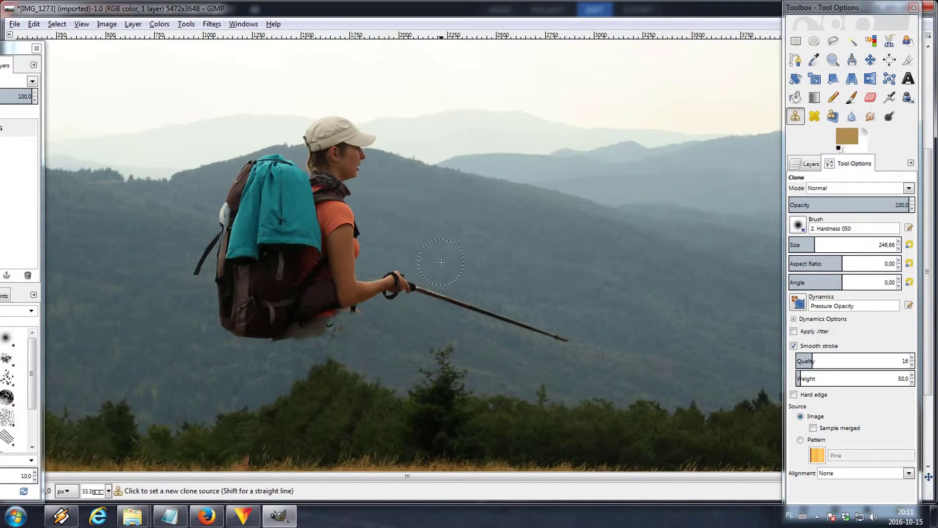
Clone the hillside over the extended trekking pole from the hand to its tip.
scroll(418, 286, up, 2)
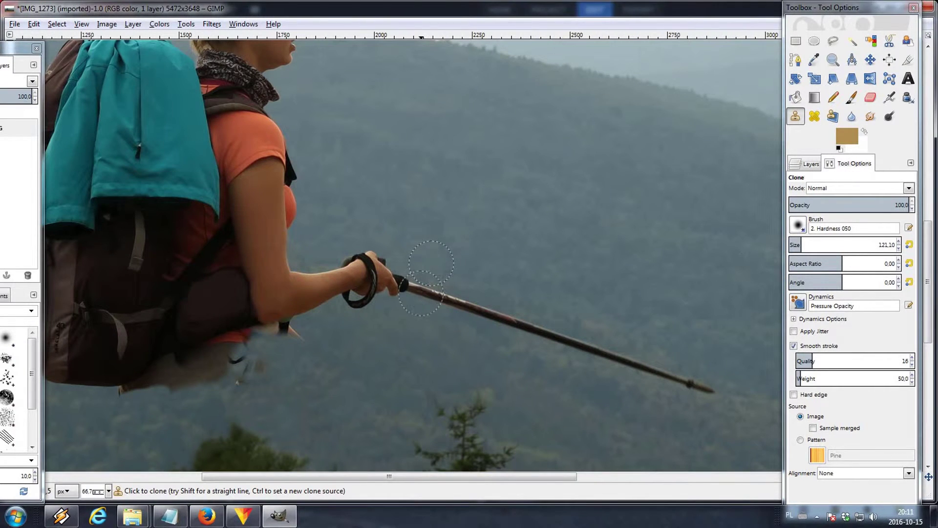
click(793, 244)
ctrl+click(424, 269)
drag(420, 288, 651, 367)
scroll(428, 269, down, 1)
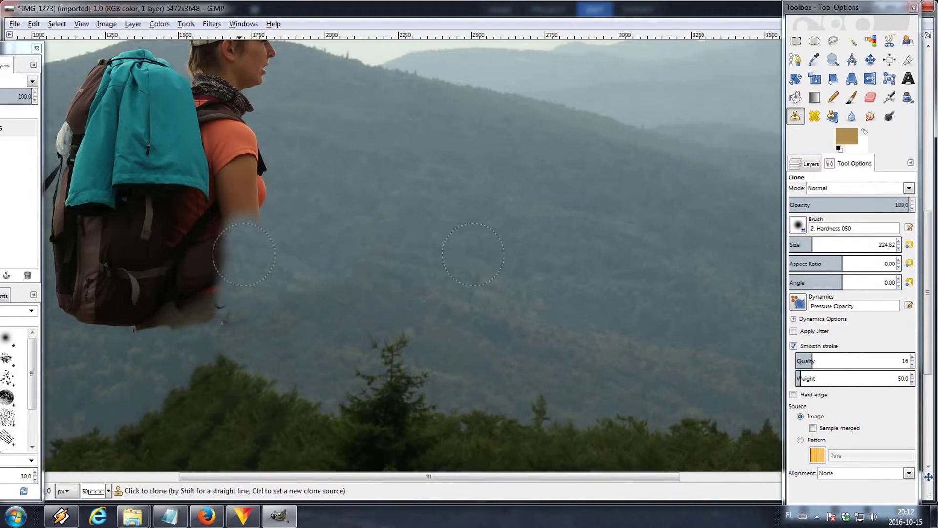
drag(244, 255, 252, 163)
drag(293, 216, 370, 196)
key(ctrl+z)
key(ctrl+z)
Clone sampled hillside texture over the hiker's arm and the lower part of the backpack.
ctrl+click(323, 301)
mouse_move(247, 210)
mouse_down()
mouse_move(242, 156)
mouse_move(206, 273)
mouse_move(147, 220)
mouse_move(81, 311)
mouse_up()
click(81, 310)
Clone hillside from behind the hiker over the remaining backpack, undoing one unsuitable stroke.
drag(429, 477, 333, 477)
ctrl+click(126, 286)
drag(262, 269, 282, 200)
drag(200, 215, 197, 258)
key(ctrl+z)
drag(239, 284, 232, 229)
Sample hillside texture and clone it over the hiker's arm, torso, backpack and teal jacket up to the ridge.
scroll(220, 228, up, 2)
scroll(211, 228, down, 2)
scroll(190, 228, up, 1)
ctrl+click(155, 227)
mouse_move(243, 263)
mouse_down()
mouse_move(291, 277)
mouse_move(253, 262)
mouse_move(348, 266)
mouse_move(373, 319)
mouse_move(358, 328)
mouse_move(402, 323)
mouse_up()
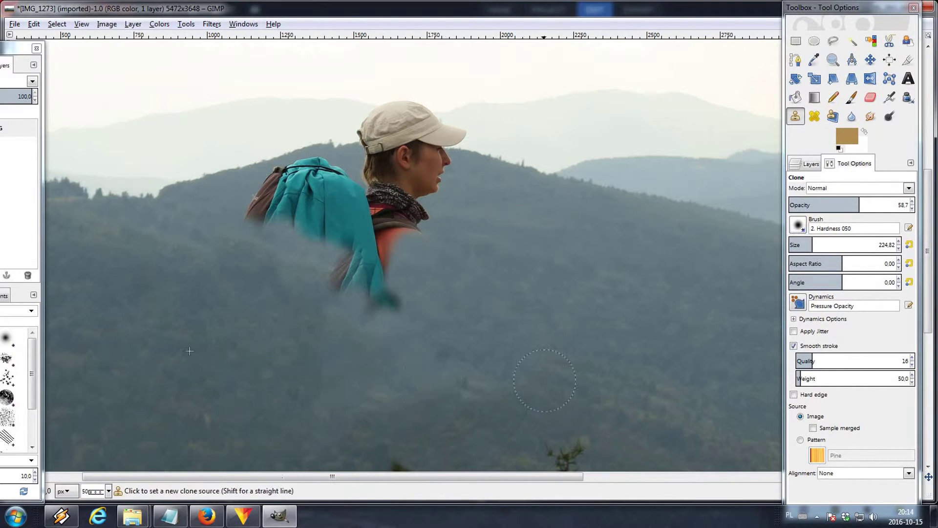
mouse_move(382, 288)
mouse_down()
mouse_move(362, 220)
mouse_move(332, 193)
mouse_move(260, 202)
mouse_up()
Reduce the Clone brush size to about 77 and clone over the jacket's top along the ridge, undoing unsuitable strokes.
drag(289, 175, 300, 175)
key(ctrl+z)
drag(812, 244, 797, 244)
ctrl+click(223, 186)
drag(270, 177, 338, 169)
key(ctrl+z)
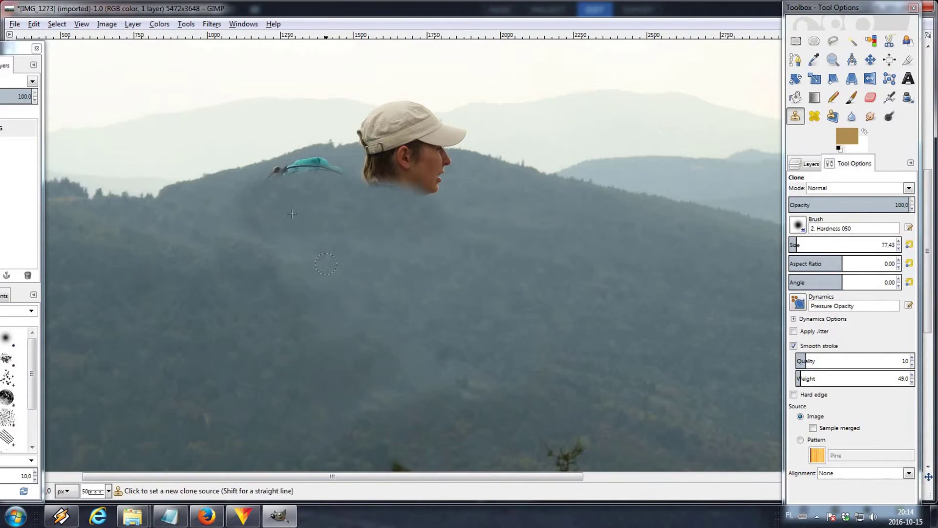
drag(270, 192, 262, 180)
drag(332, 173, 315, 165)
Enlarge the Clone brush and clone sampled hillside over the last jacket remnants towards the hiker's neck.
drag(797, 244, 810, 244)
ctrl+click(256, 204)
mouse_move(298, 176)
mouse_down()
mouse_move(442, 194)
mouse_move(282, 180)
mouse_move(456, 212)
mouse_move(522, 204)
mouse_move(431, 244)
mouse_move(389, 228)
mouse_move(427, 162)
mouse_up()
Clone the ridge edge and haze beside the hiker over the face and front of the cap, undoing unsuitable strokes.
ctrl+click(600, 232)
ctrl+click(559, 172)
click(499, 155)
key(ctrl+z)
ctrl+click(523, 168)
mouse_move(462, 157)
mouse_down()
mouse_move(435, 148)
mouse_move(410, 96)
mouse_up()
key(ctrl+z)
mouse_move(442, 138)
mouse_down()
mouse_move(411, 96)
mouse_move(447, 118)
mouse_up()
Set the Clone brush size to about 66.5 and clone the distant mountains and sky over the rest of the head and cap.
ctrl+click(299, 148)
mouse_move(368, 140)
mouse_down()
mouse_move(405, 139)
mouse_move(377, 116)
mouse_move(398, 112)
mouse_up()
key(ctrl+z)
ctrl+click(486, 151)
click(795, 241)
ctrl+click(313, 119)
drag(417, 115, 404, 98)
key(minus)
key(minus)
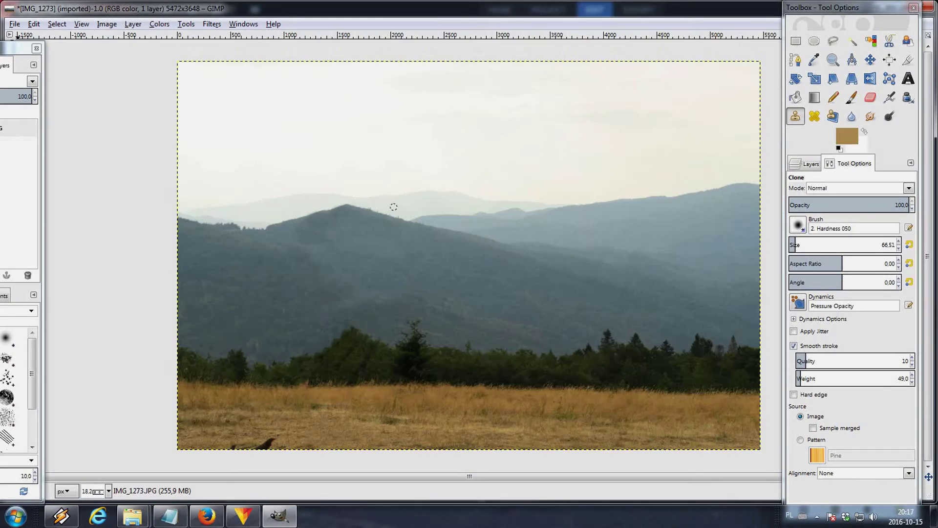
Switch to the Szlakiem baz 2015 folder window and duplicate IMG_1273.JPG in the same folder.
click(132, 516)
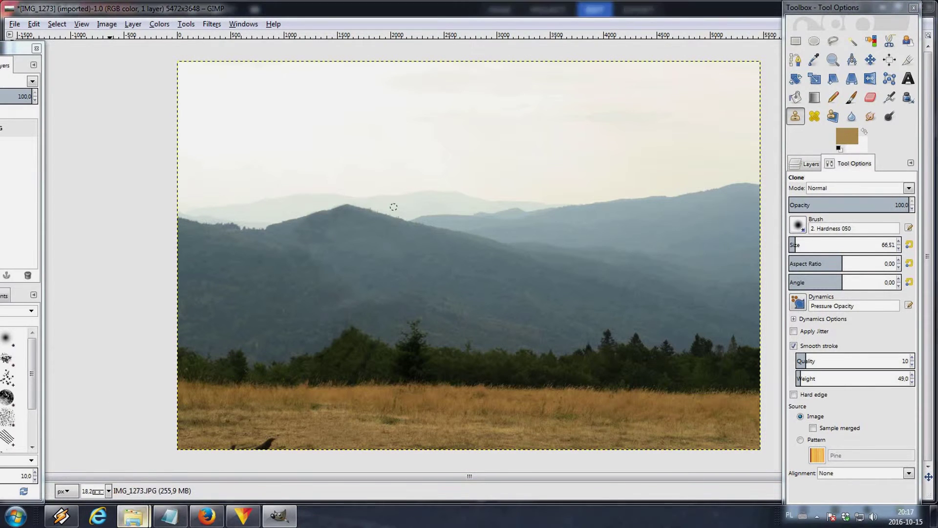
click(204, 452)
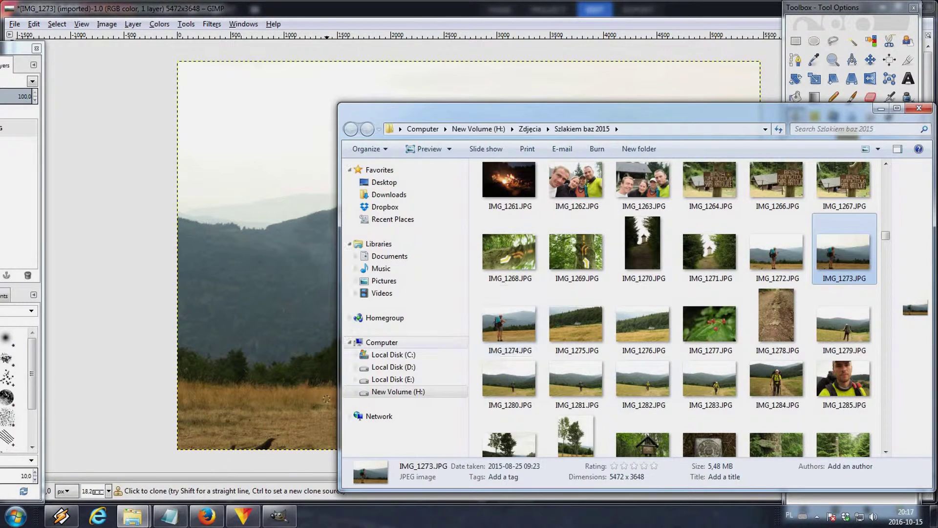
right_click(841, 231)
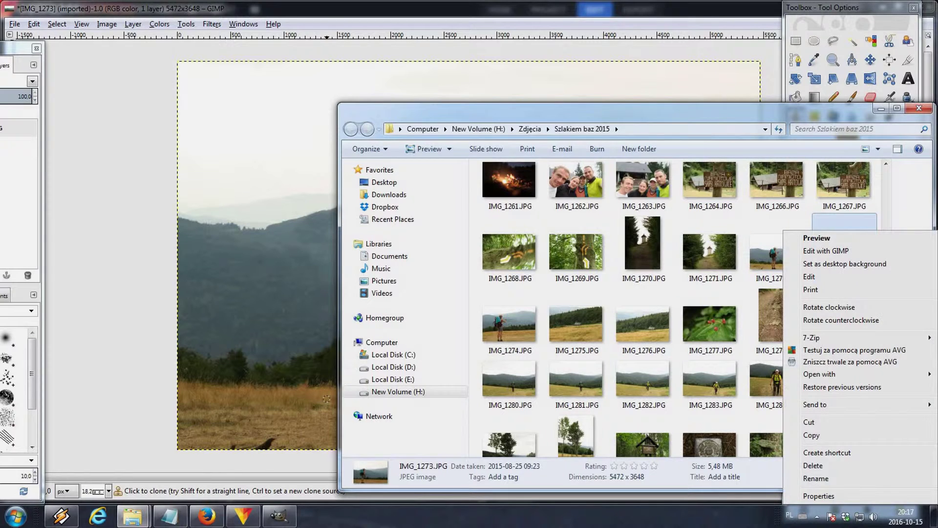
click(831, 422)
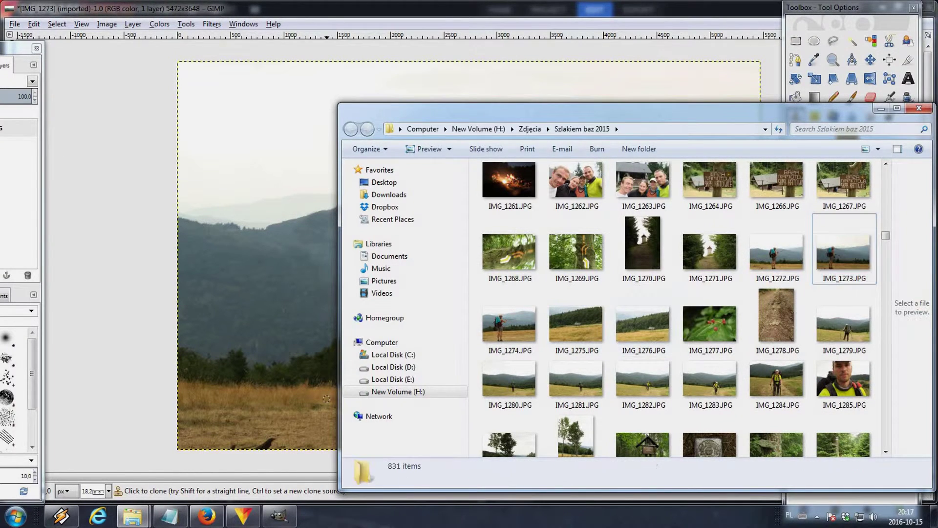
right_click(611, 289)
click(639, 383)
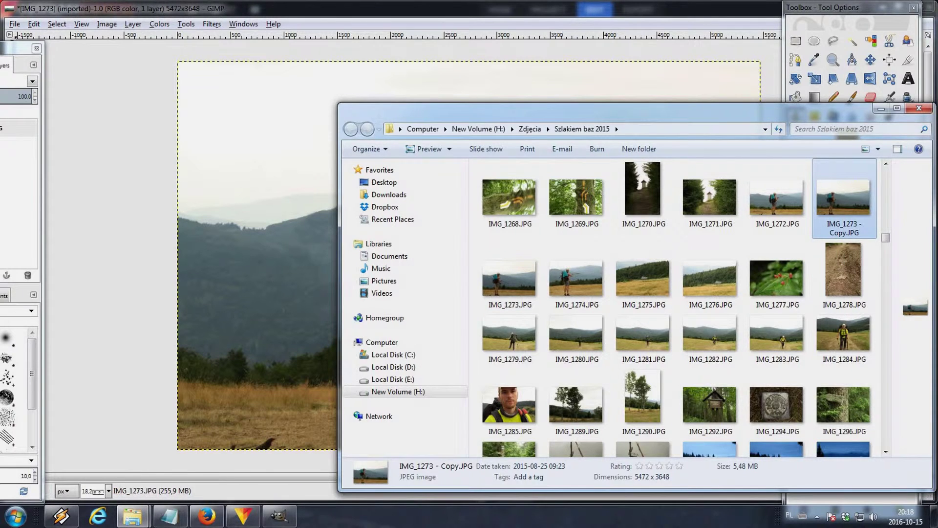
Return to GIMP and export the retouched image over IMG_1273.JPG as a JPEG at quality 95.
click(14, 24)
click(40, 181)
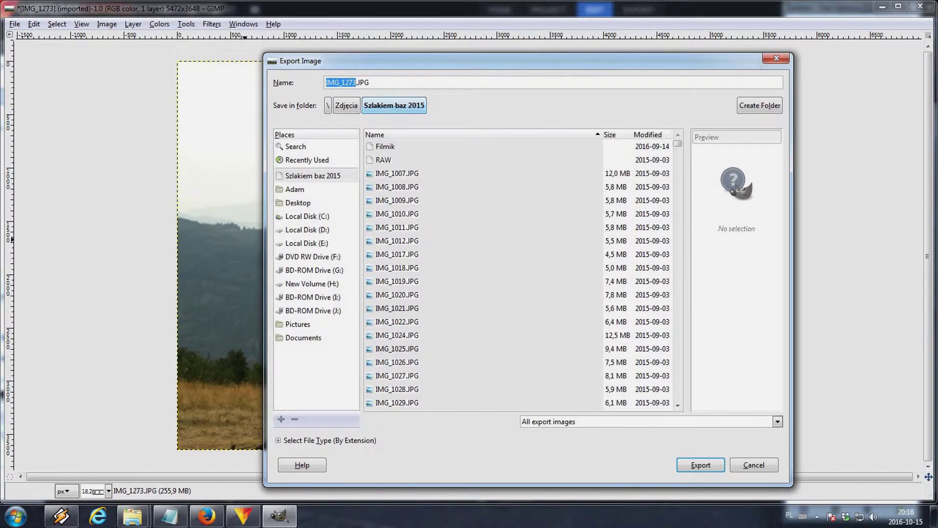
key(Return)
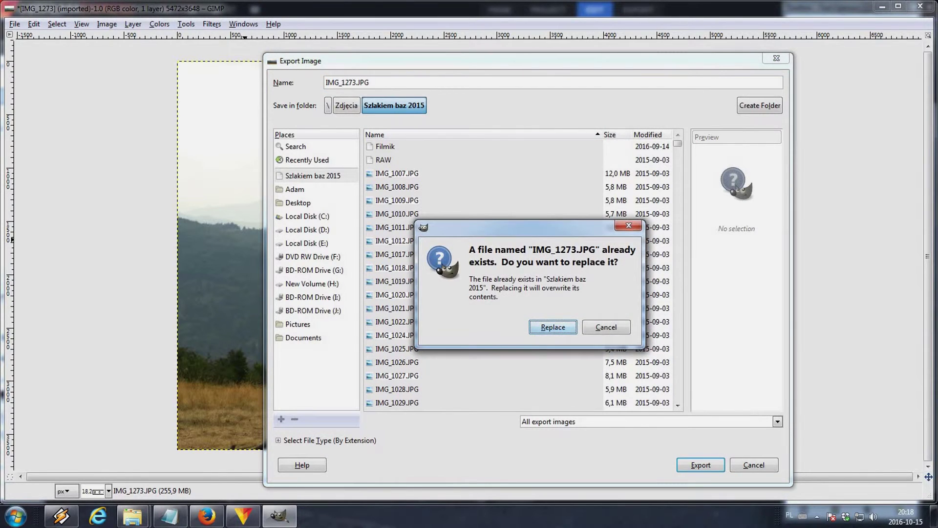
key(Return)
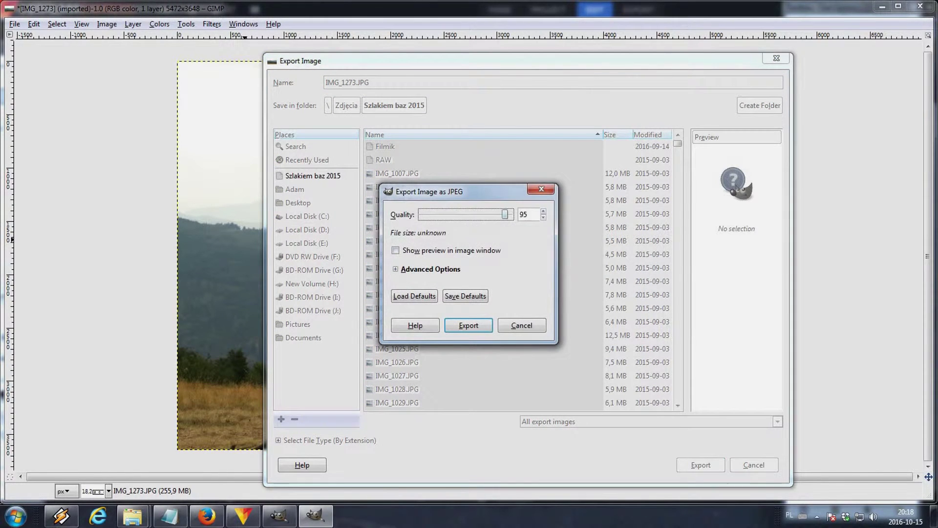
key(Return)
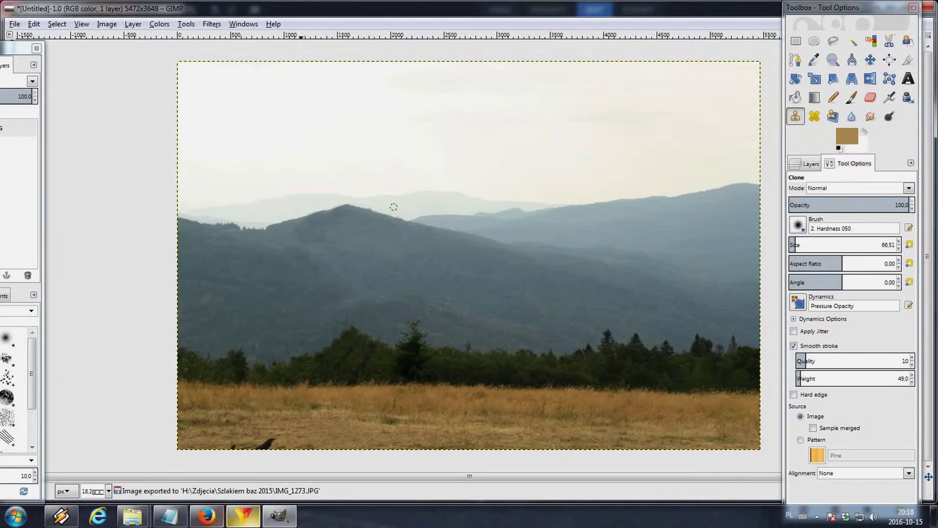
Switch to HitFilm and add IMG_1273 - Copy.JPG to the composite shot directly below the camera layer.
click(243, 517)
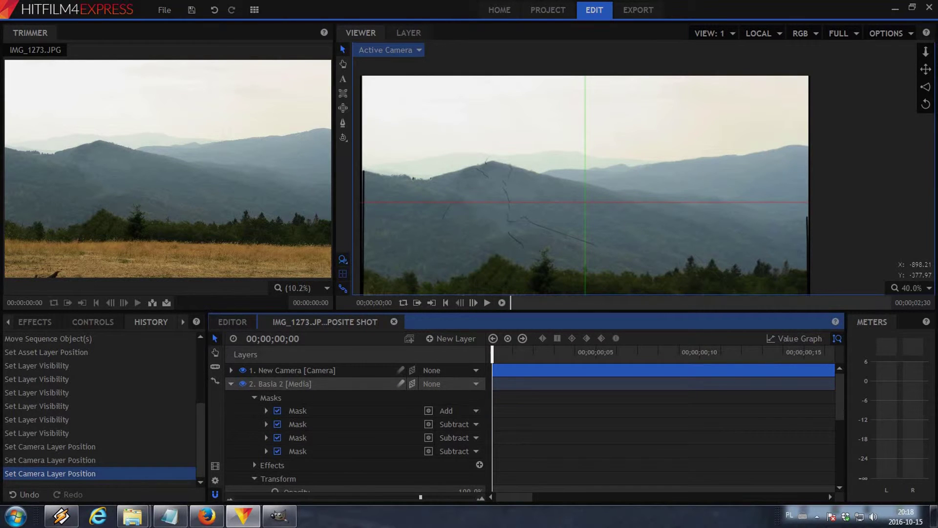
click(284, 384)
click(8, 322)
click(35, 322)
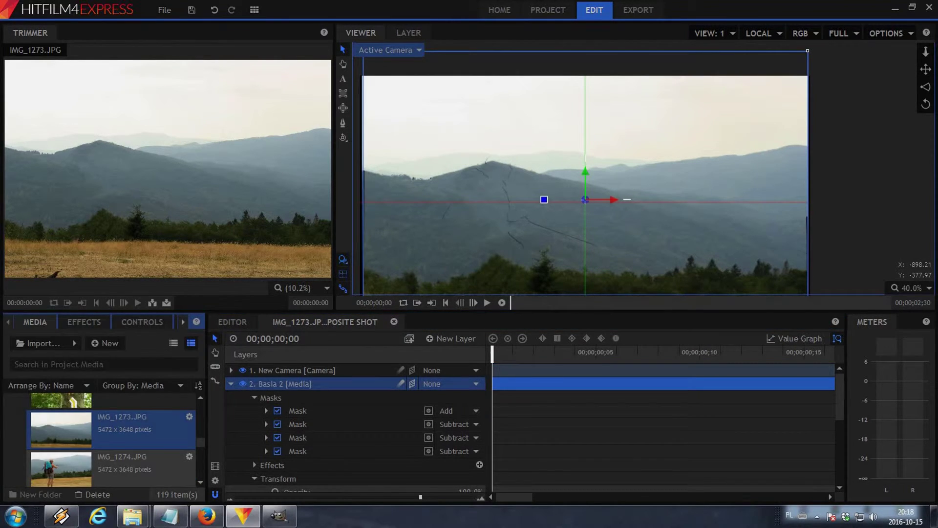
scroll(111, 440, down, 3)
scroll(111, 440, up, 3)
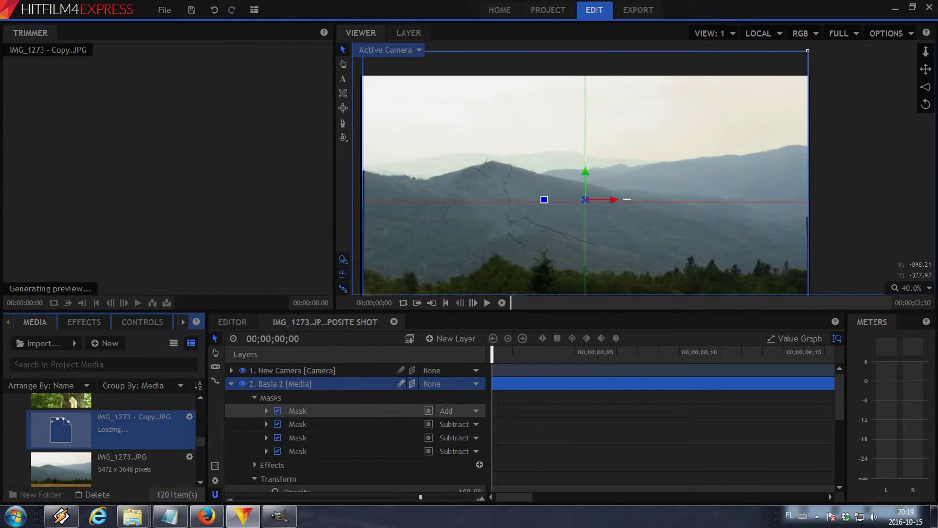
drag(61, 430, 294, 377)
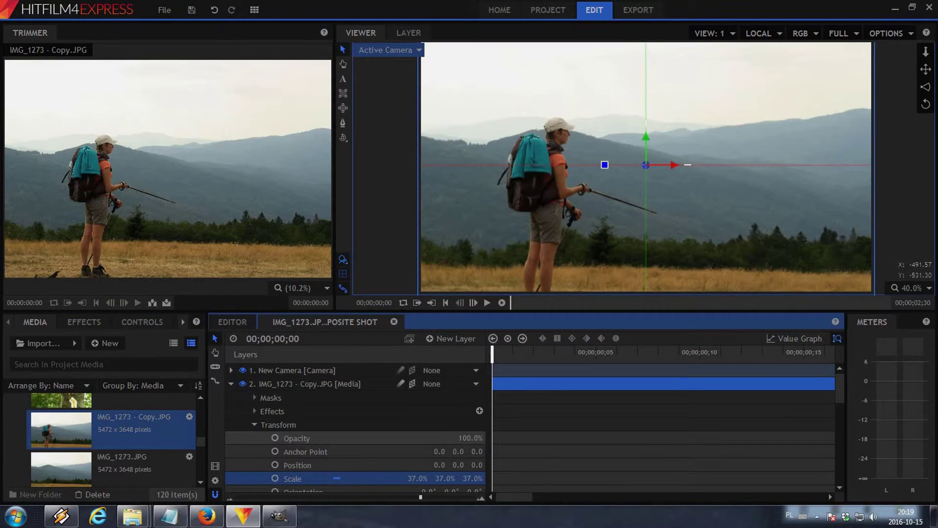
Align the IMG_1273 - Copy.JPG layer with the background using 51% opacity, 35% scale and a Y position of 4.
drag(474, 438, 451, 439)
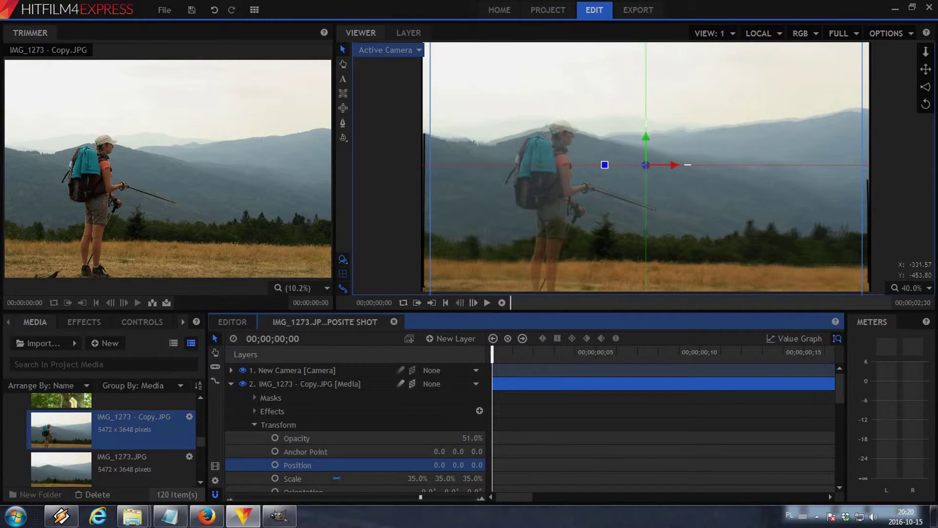
scroll(610, 234, up, 4)
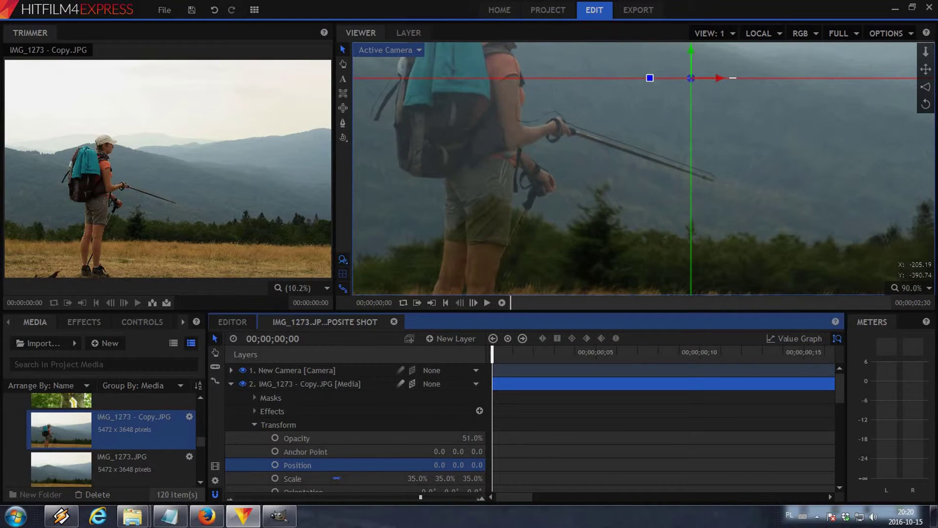
drag(455, 465, 457, 464)
key(Up)
key(Up)
key(Up)
key(Up)
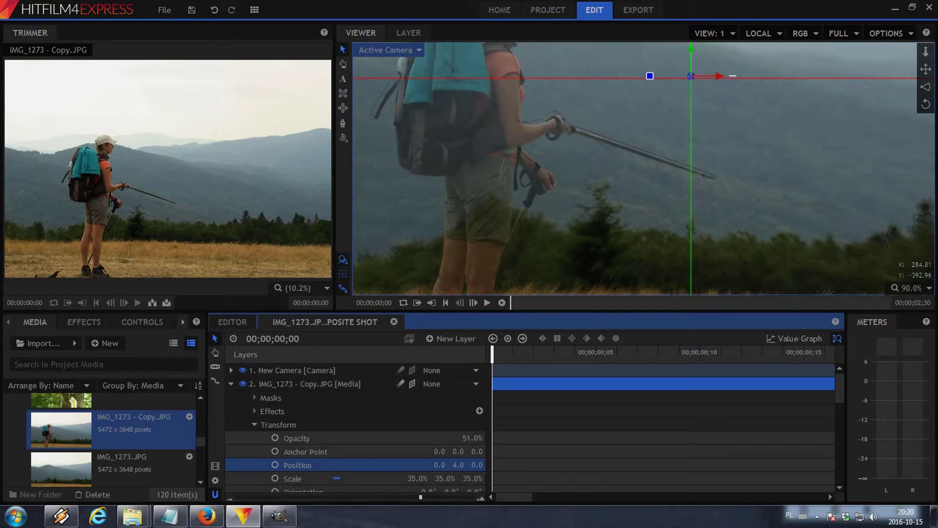
Refine the copy layer's alignment by setting its scale to 36% and its Y position to 15.
click(343, 64)
drag(775, 169, 388, 170)
drag(471, 259, 479, 251)
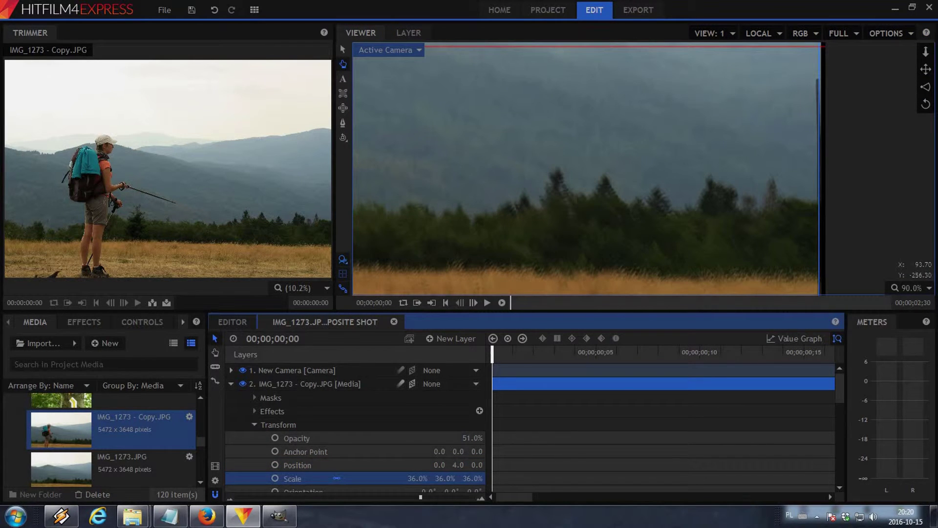
scroll(460, 151, down, 2)
drag(446, 163, 682, 227)
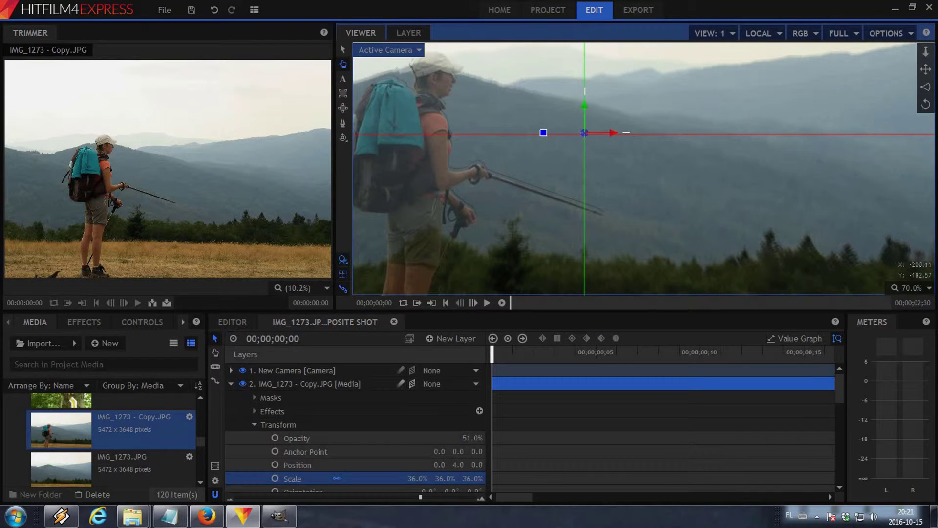
drag(459, 465, 406, 466)
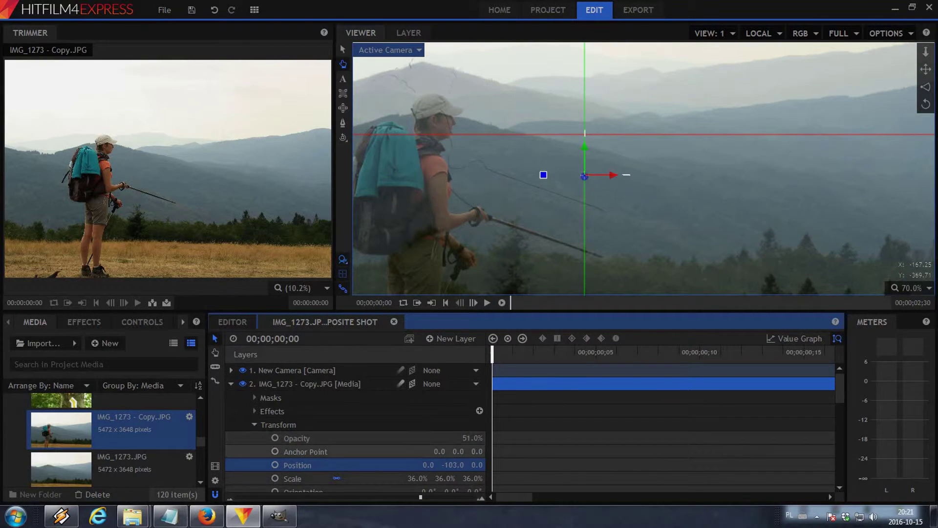
drag(440, 465, 482, 465)
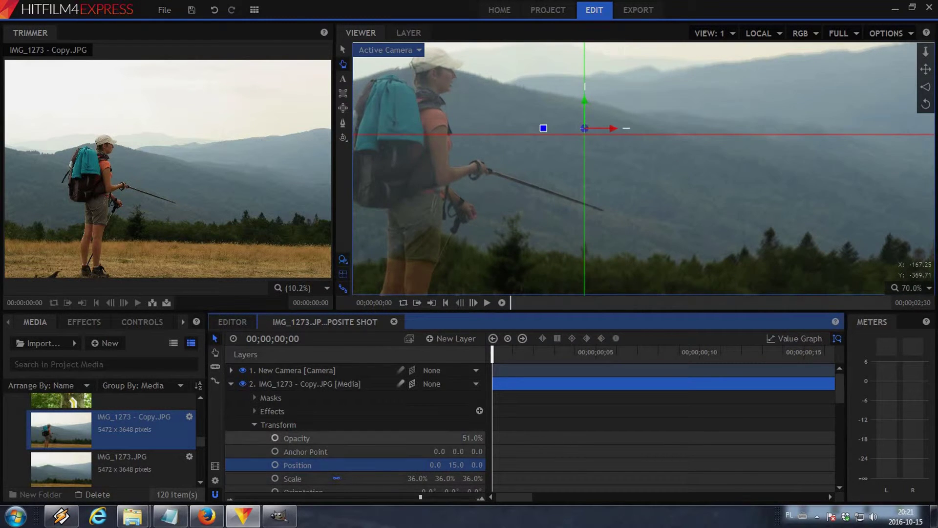
Copy all four masks from the old hiker layer and paste them into the masks of the IMG_1273 - Copy.JPG layer.
click(231, 384)
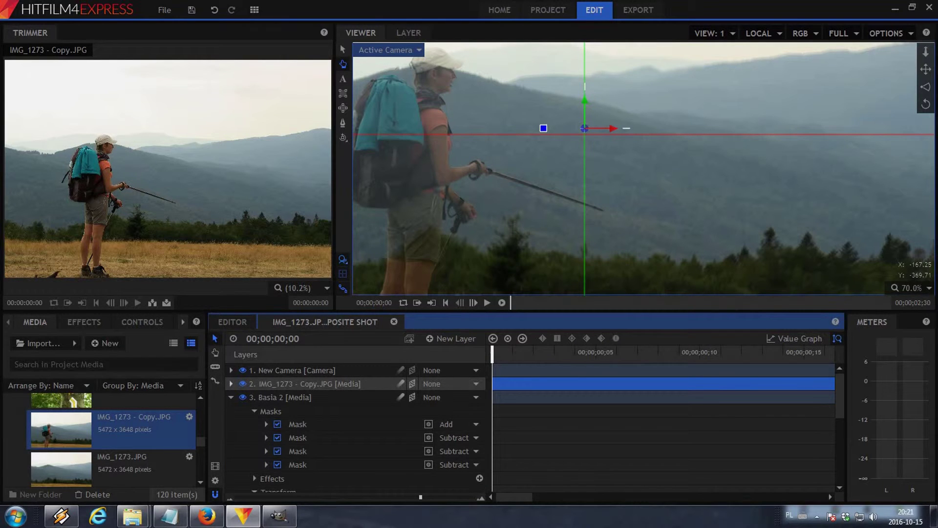
click(231, 384)
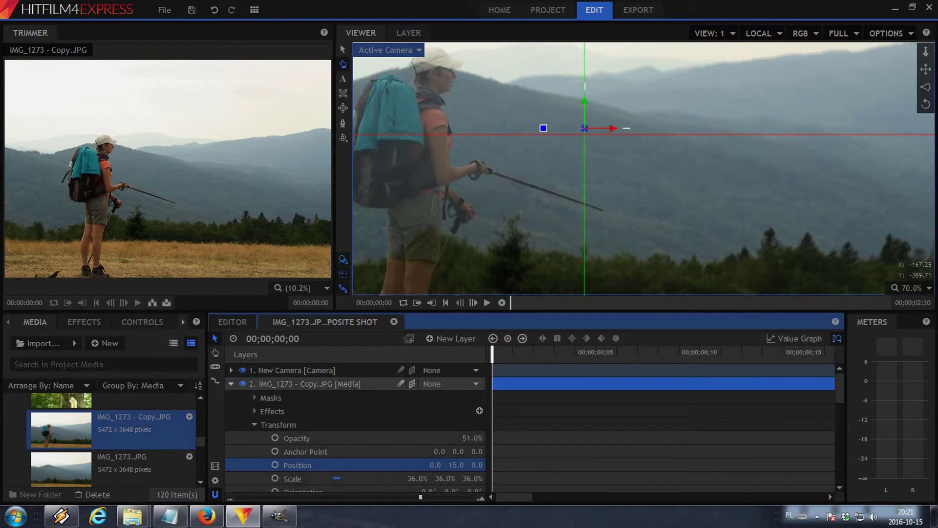
click(231, 383)
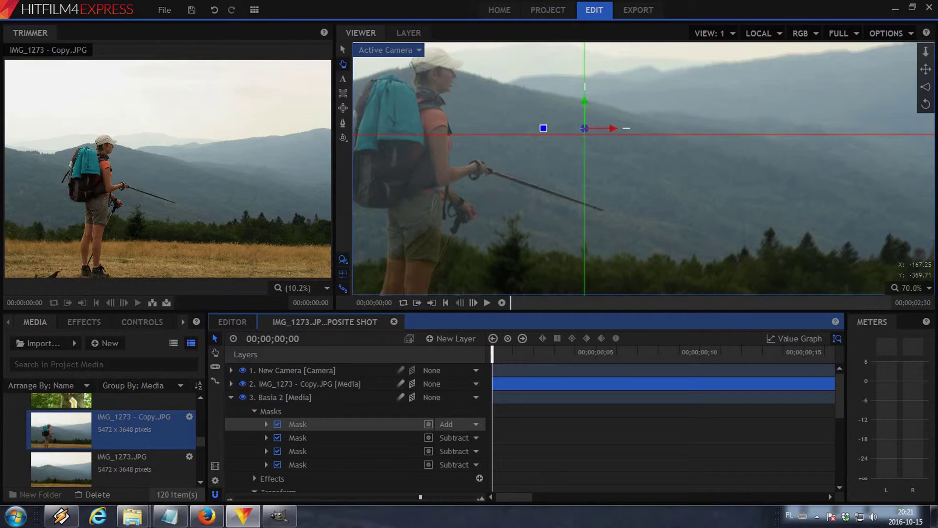
drag(312, 424, 312, 464)
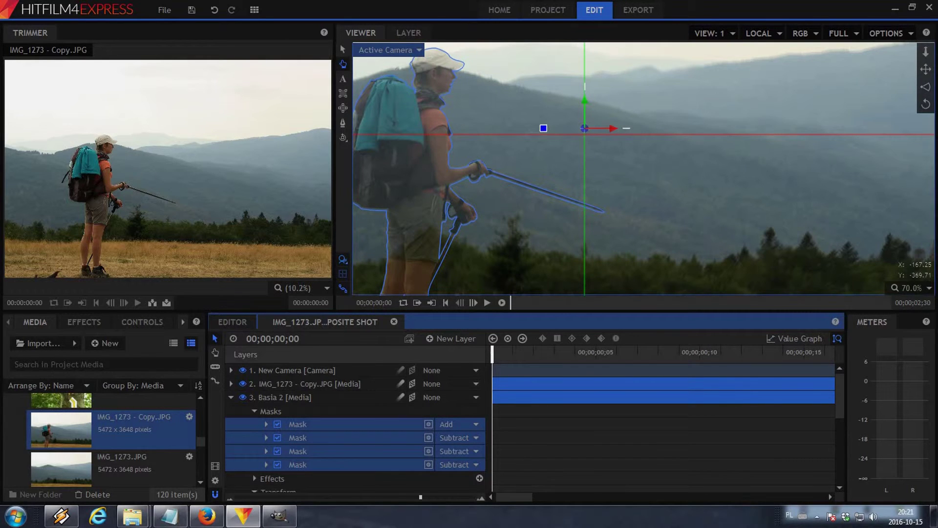
click(231, 384)
click(297, 465)
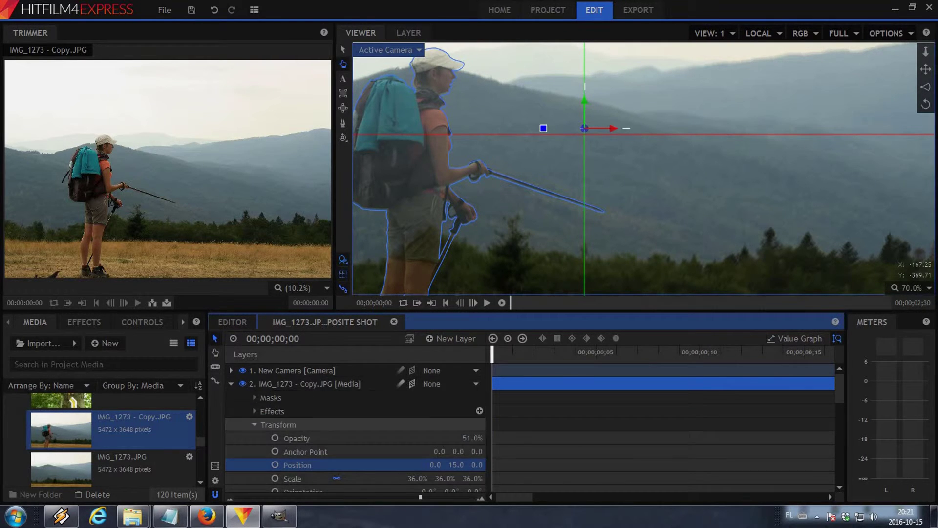
key(ctrl+z)
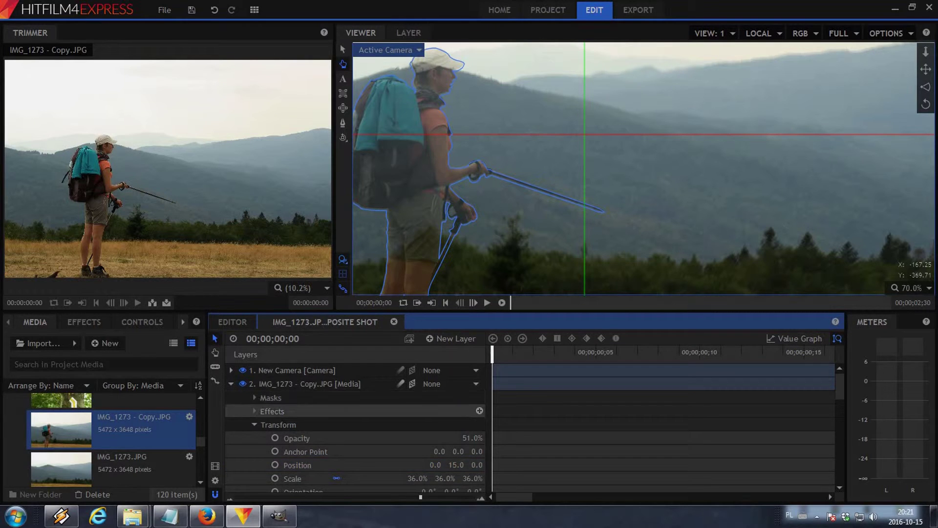
click(231, 384)
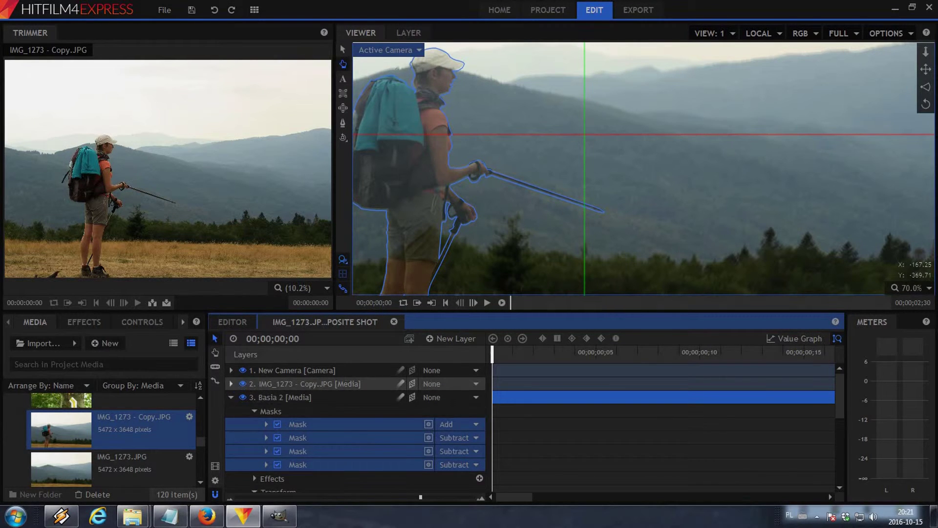
click(231, 383)
click(271, 397)
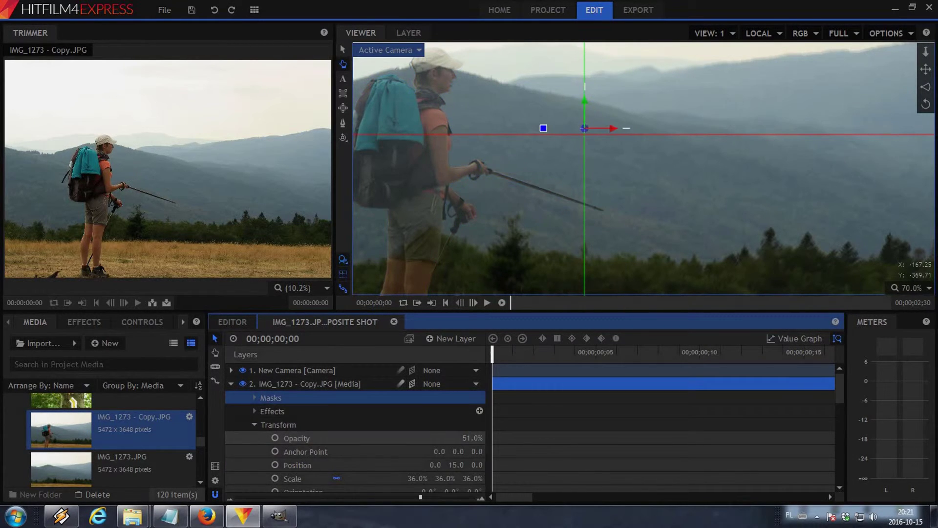
click(254, 398)
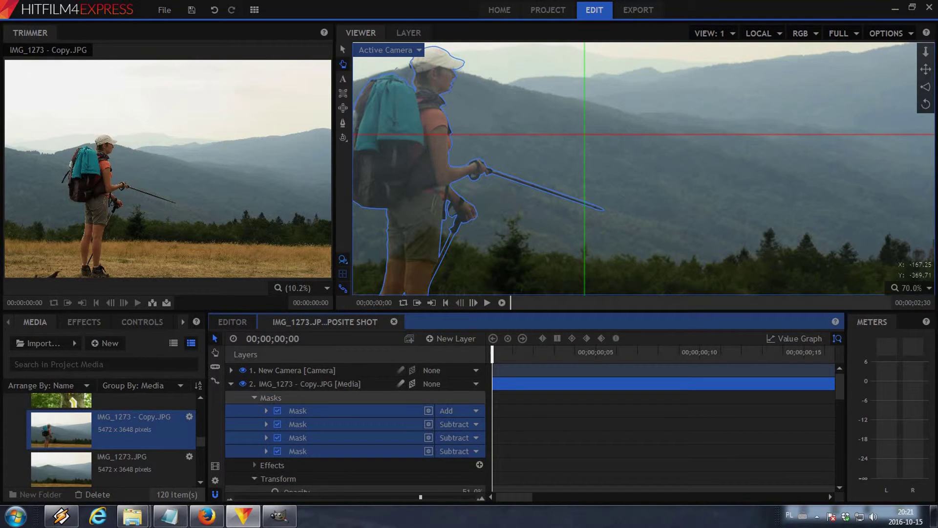
Collapse and hide the old hiker layer, and toggle the visibility of the IMG_1273 - Copy.JPG layer off and on.
click(232, 384)
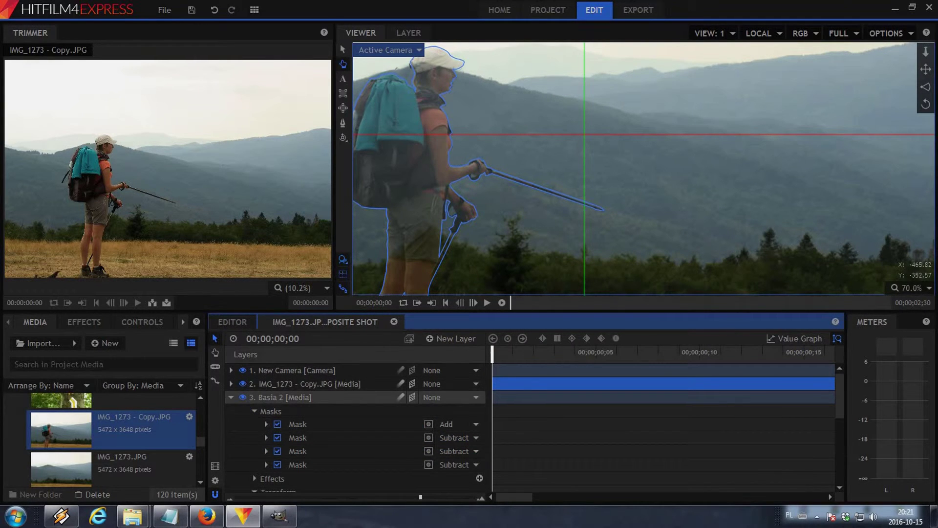
click(231, 397)
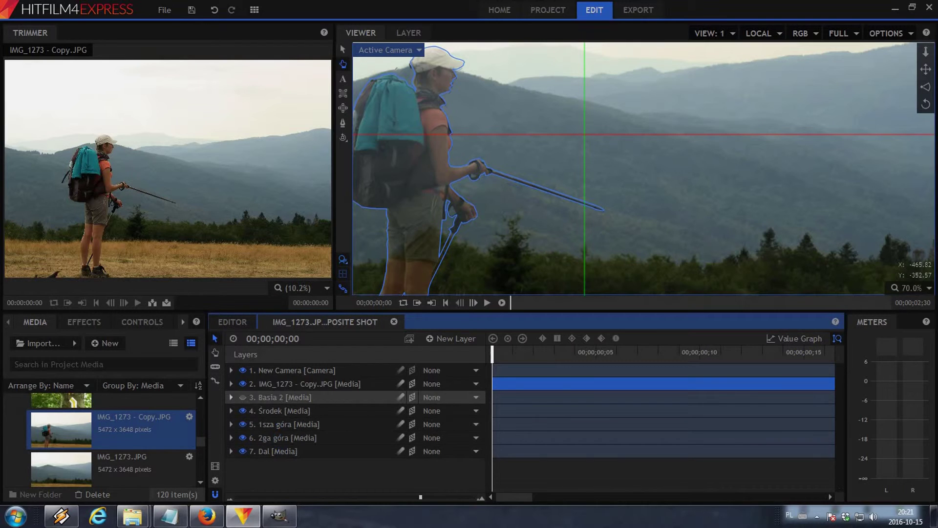
click(243, 384)
click(242, 383)
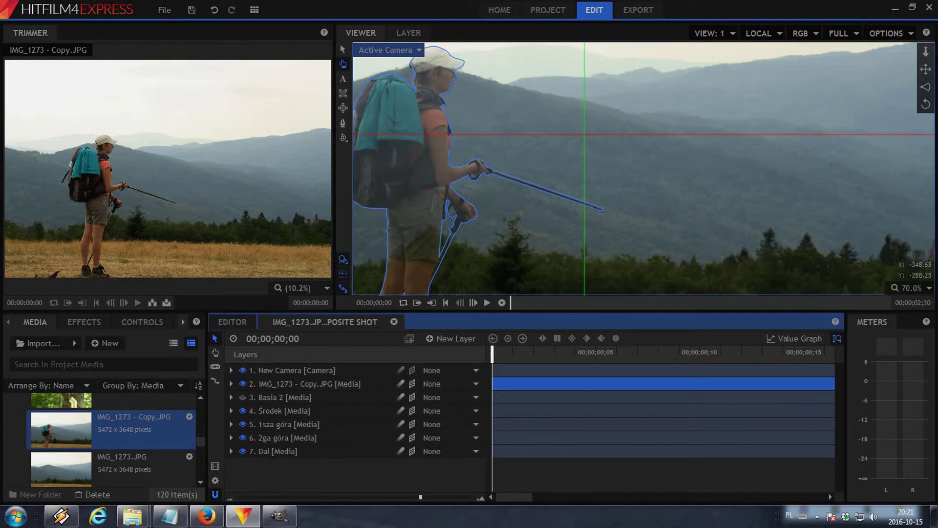
Fit the composite in the viewer and set the camera's position to X -7 and Z 1873.6.
scroll(495, 130, down, 3)
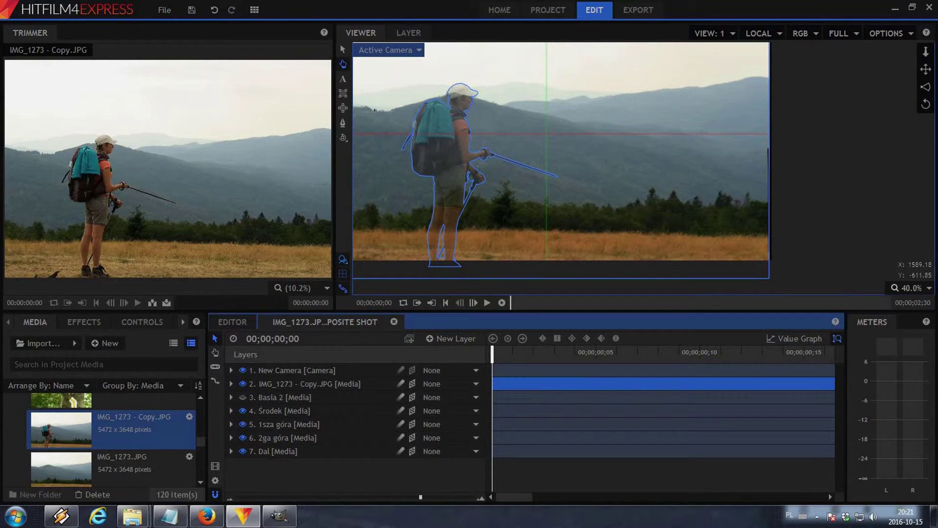
click(912, 288)
click(905, 425)
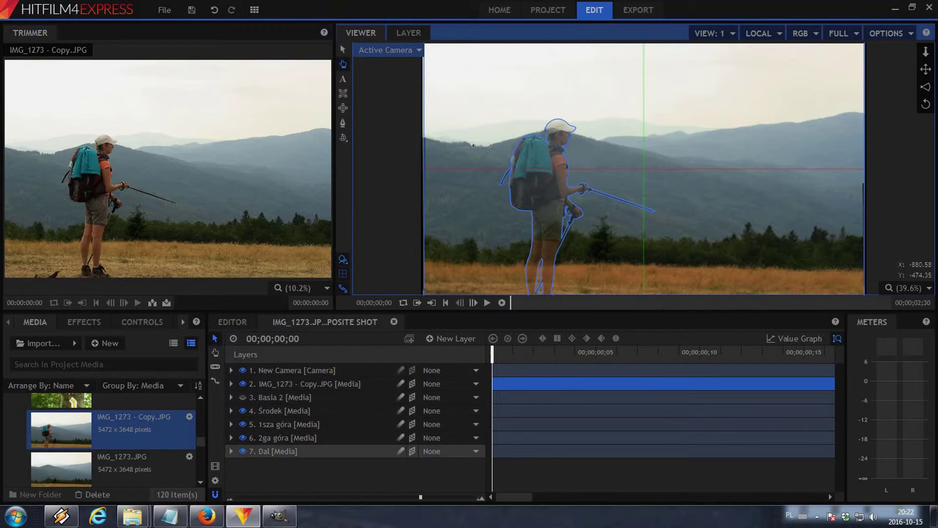
click(231, 370)
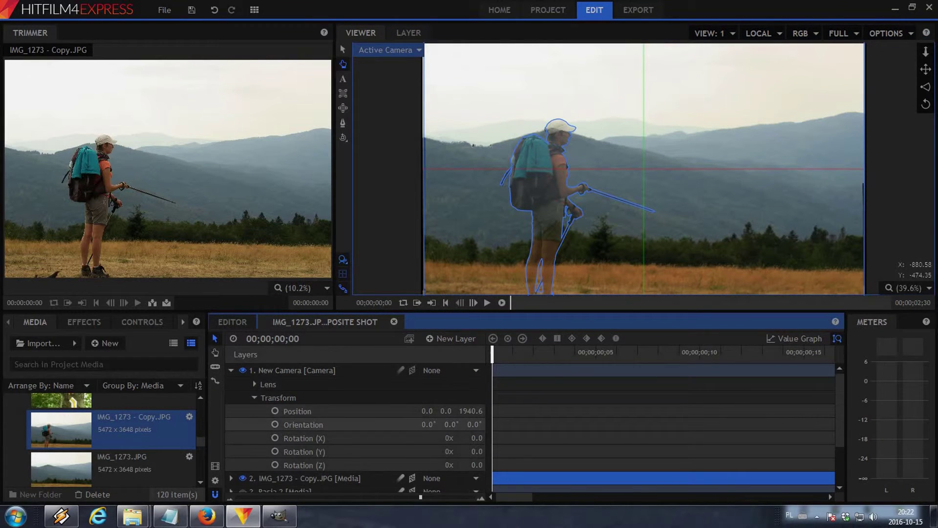
drag(429, 411, 425, 411)
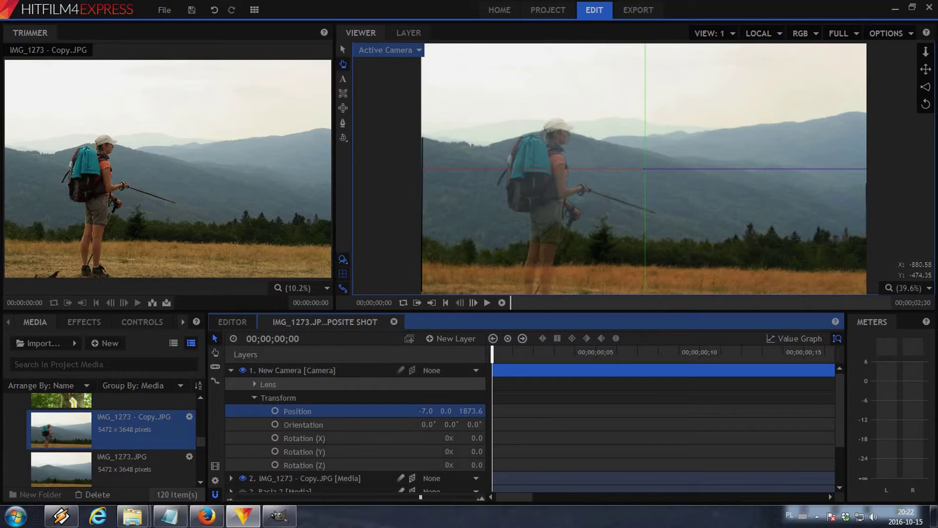
Test the parallax by moving the camera's X position to -276 and back to -10.
click(231, 370)
click(231, 371)
drag(426, 410, 294, 411)
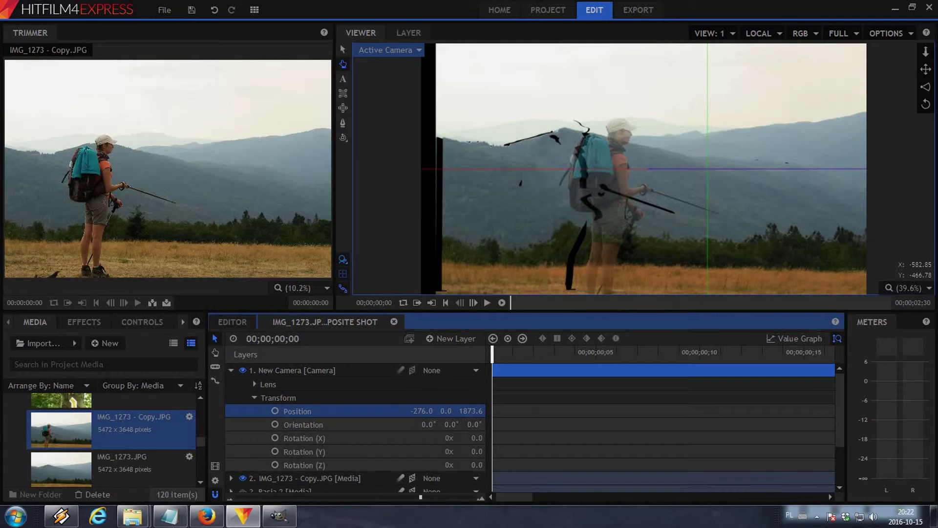
drag(422, 411, 489, 411)
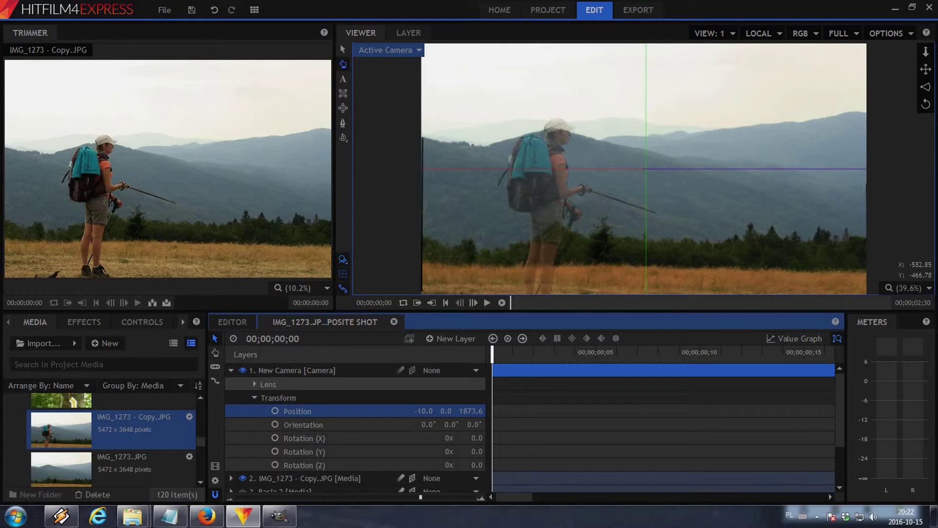
click(231, 371)
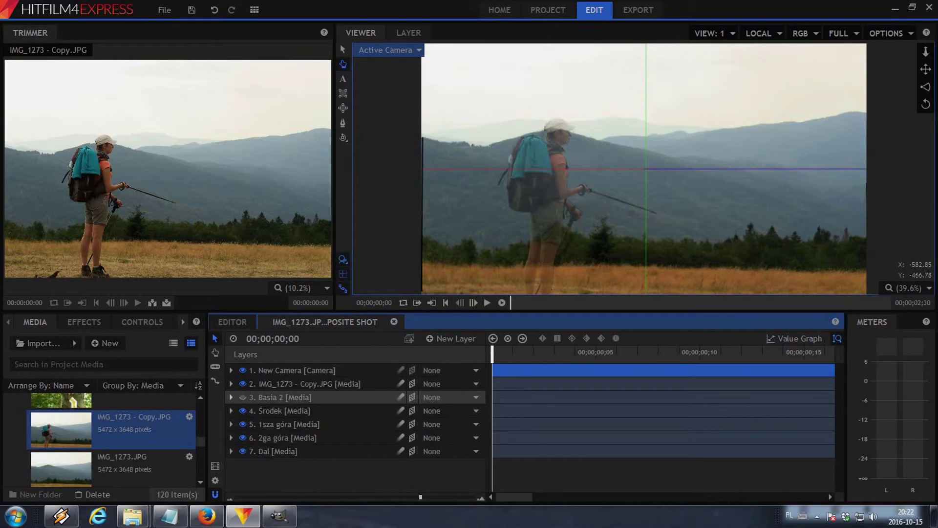
Disable the hiker-shaped Subtract mask and the three Add masks below it on the Środek layer.
click(231, 411)
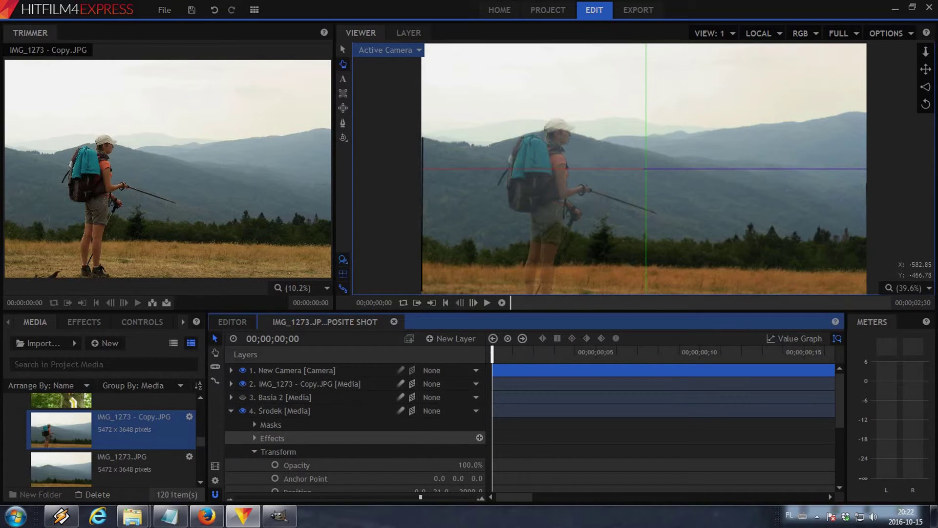
click(255, 424)
scroll(254, 426, down, 1)
click(297, 400)
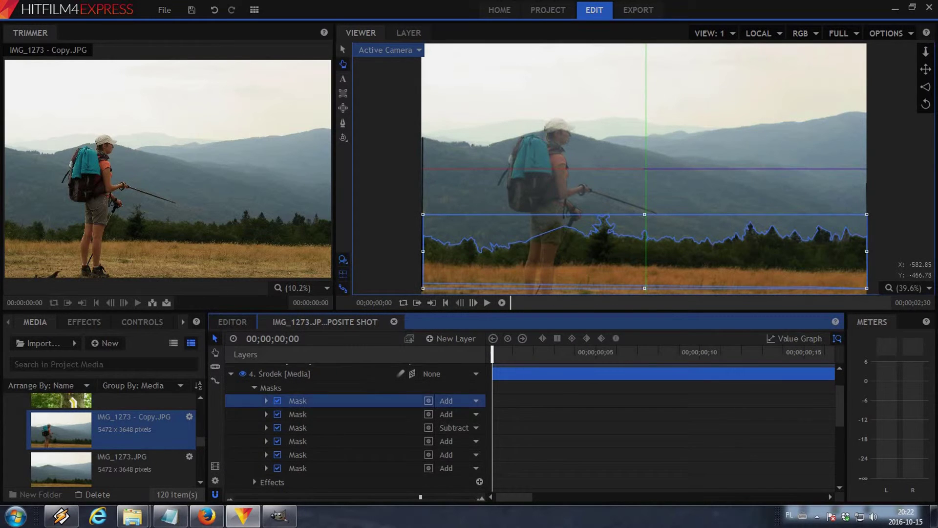
click(298, 415)
click(297, 428)
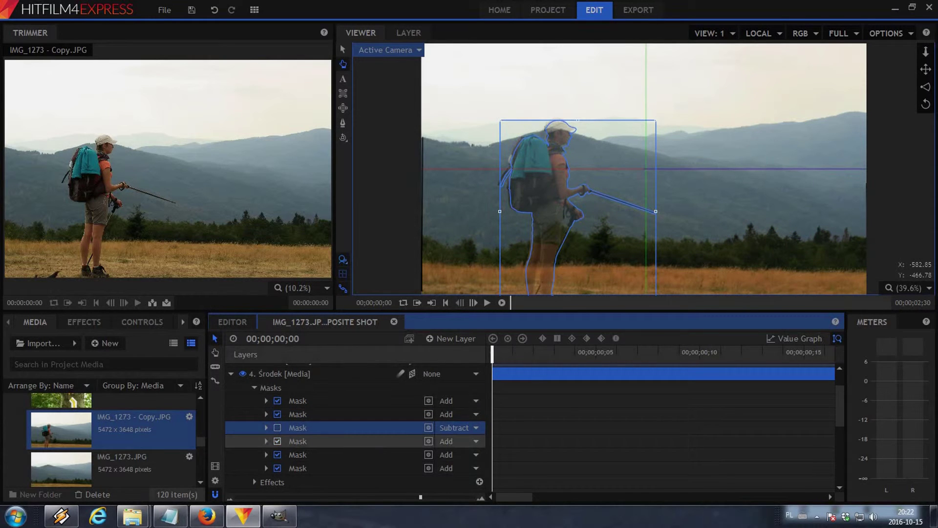
click(298, 441)
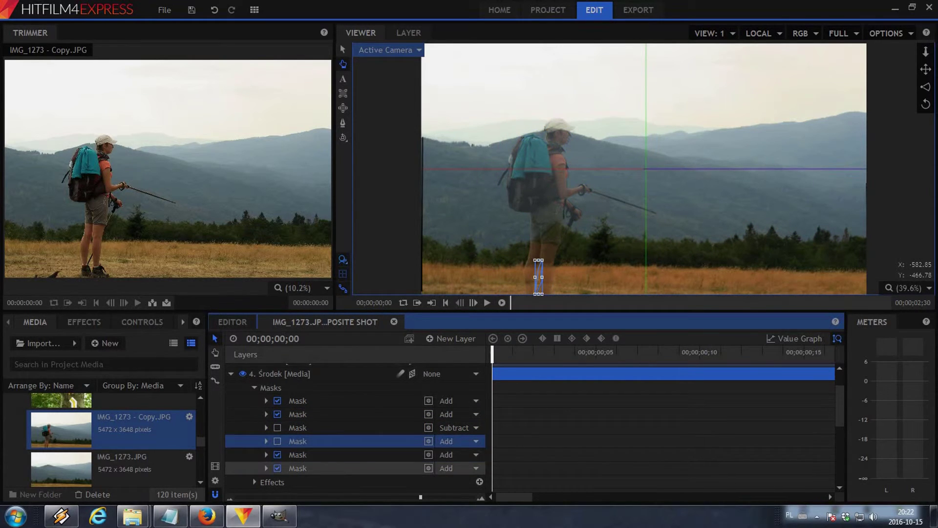
click(298, 454)
click(298, 468)
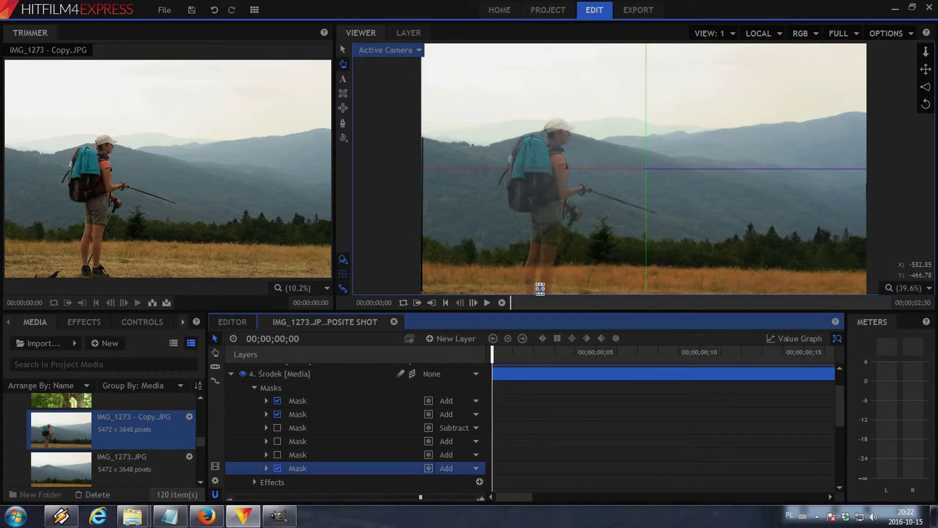
click(277, 467)
click(254, 387)
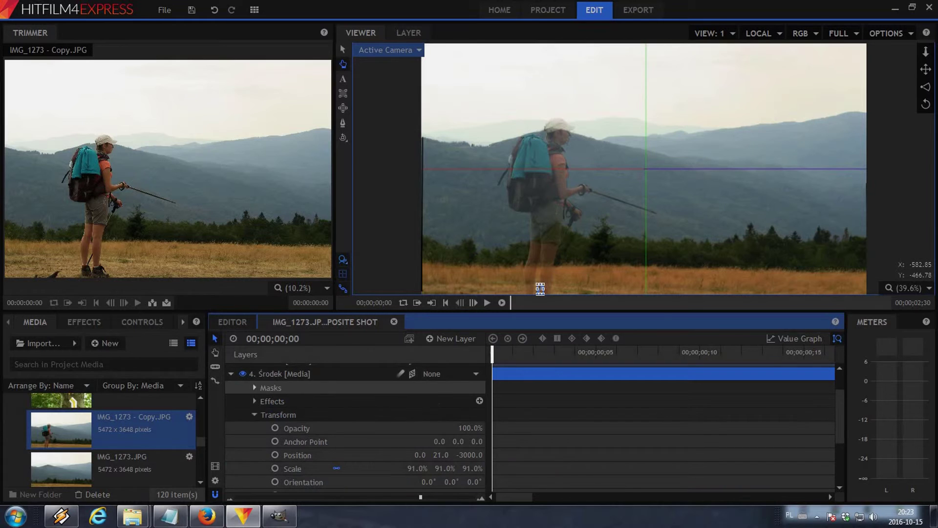
click(231, 373)
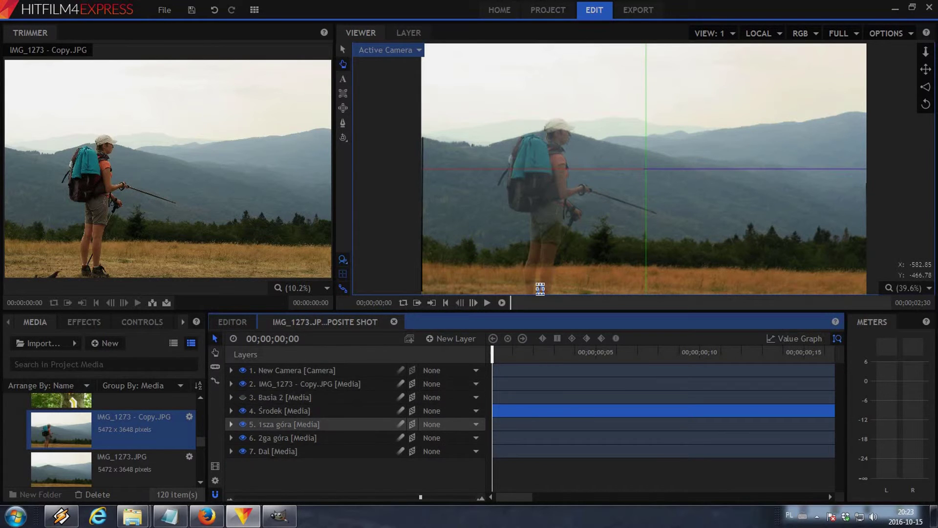
Disable the hiker-shaped Subtract mask on the 1sza góra layer, leaving its other three masks enabled.
click(231, 424)
scroll(254, 440, down, 1)
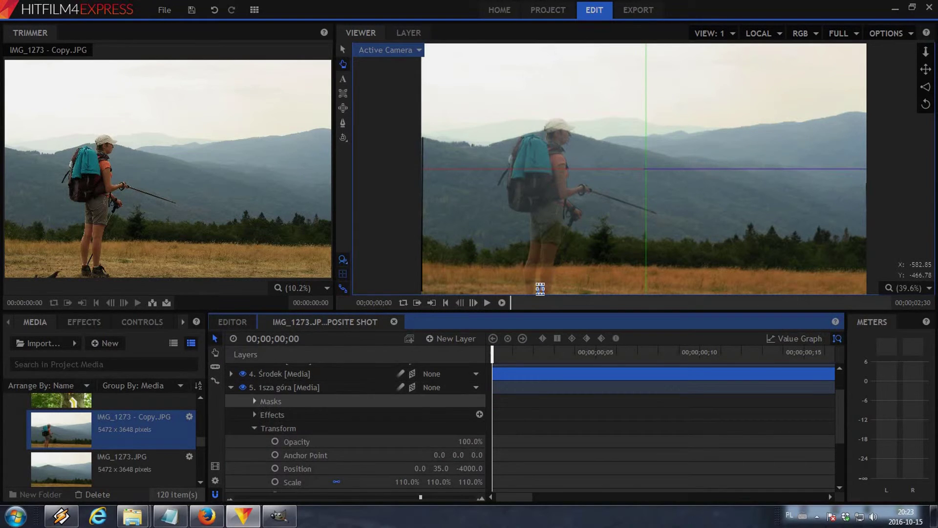
click(254, 401)
click(298, 428)
click(297, 441)
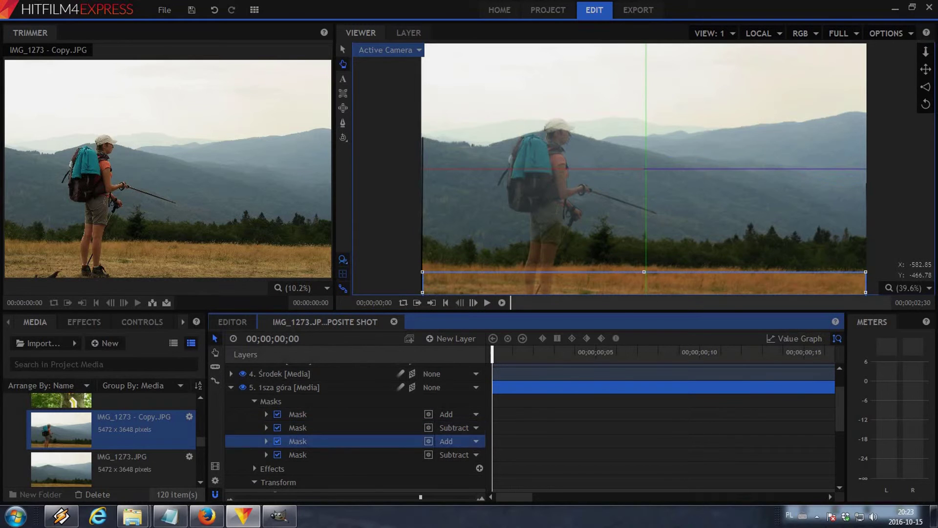
click(297, 455)
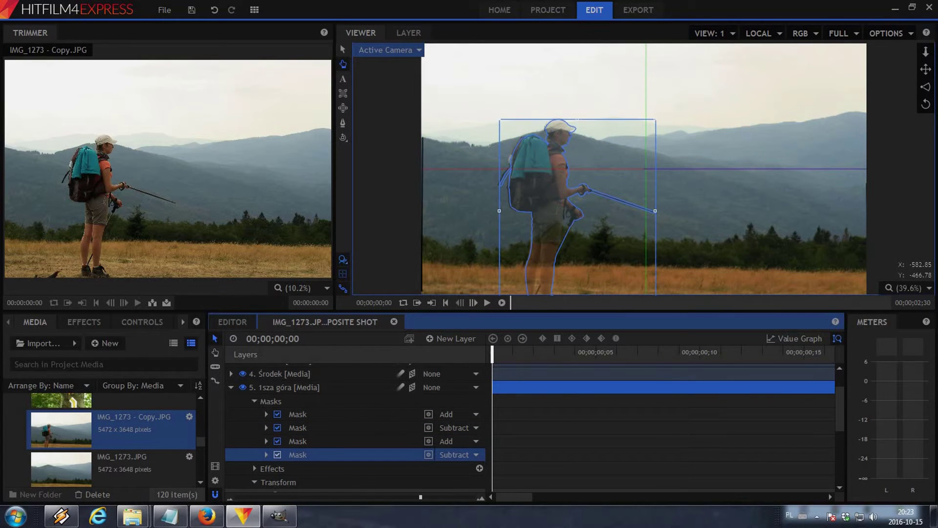
click(297, 414)
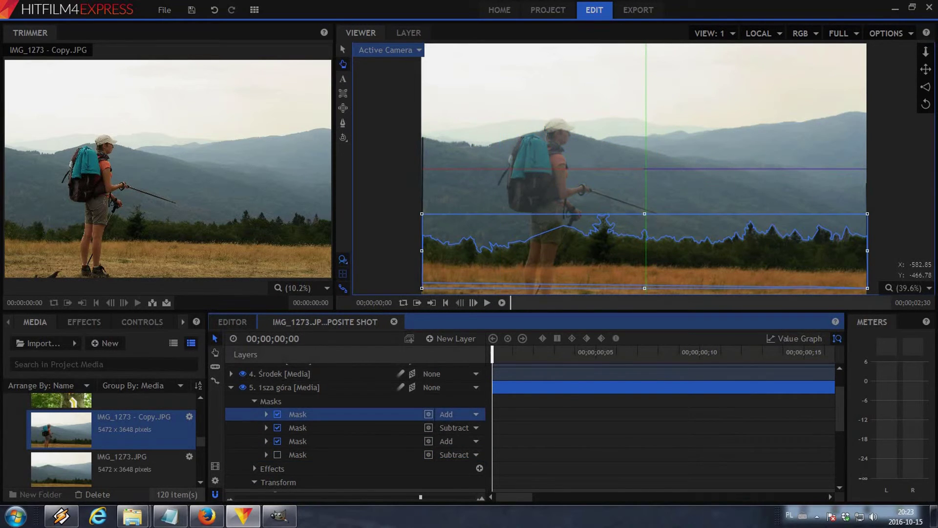
click(230, 387)
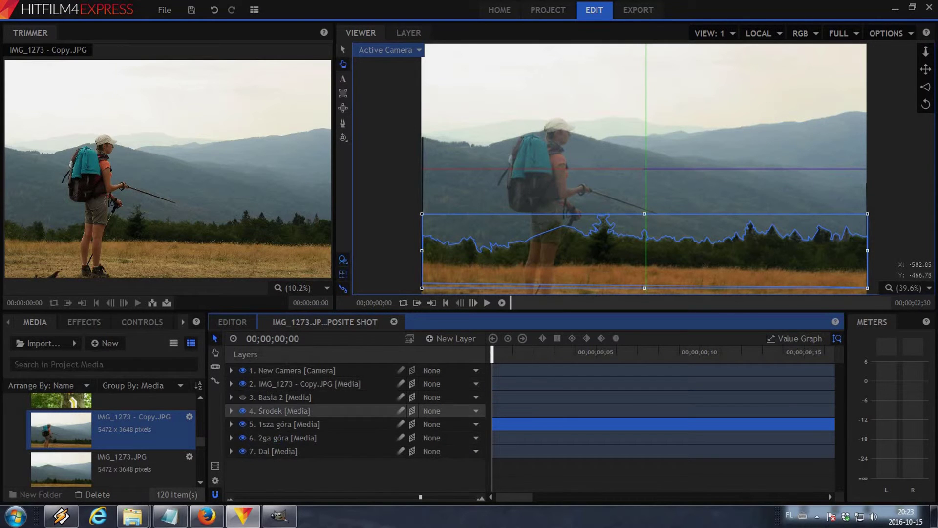
Disable the hiker-shaped Subtract mask on the 2ga góra layer.
click(230, 437)
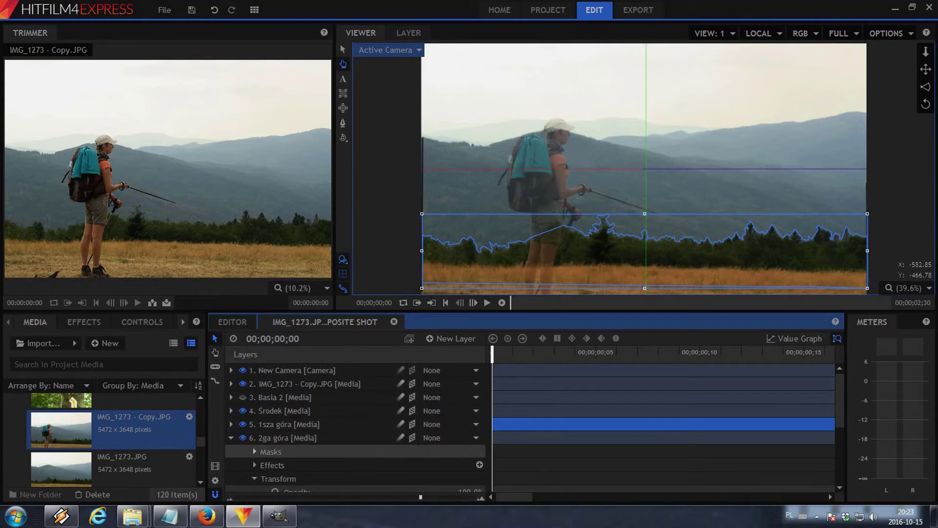
scroll(255, 451, down, 1)
click(254, 415)
click(297, 427)
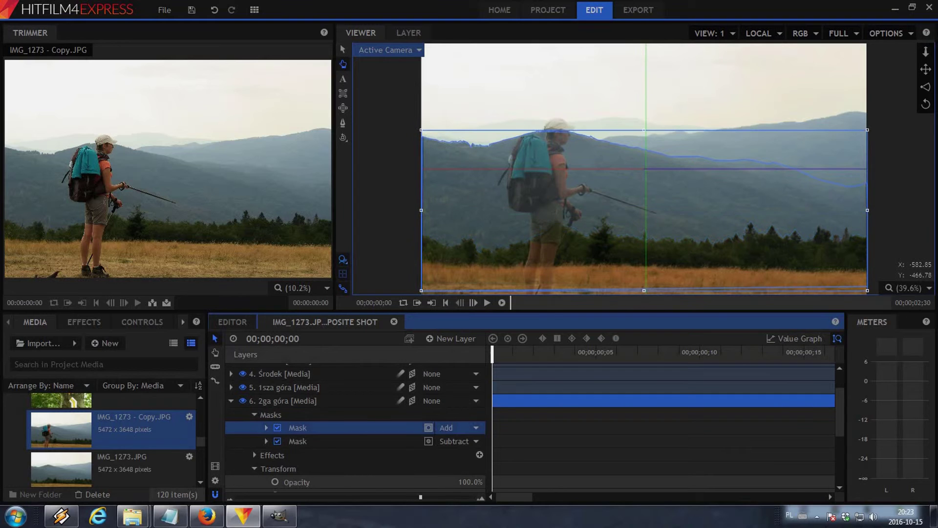
click(297, 442)
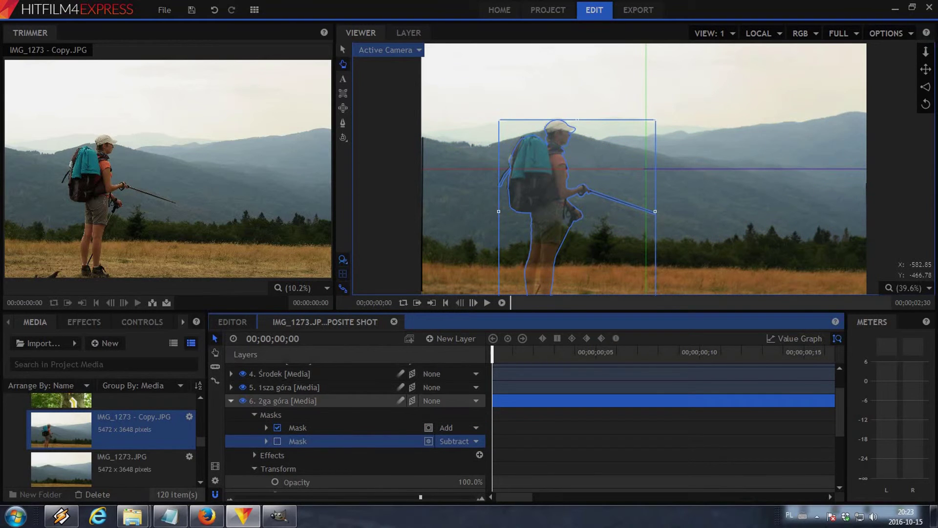
click(230, 401)
Disable the only mask on the Dal layer.
click(231, 450)
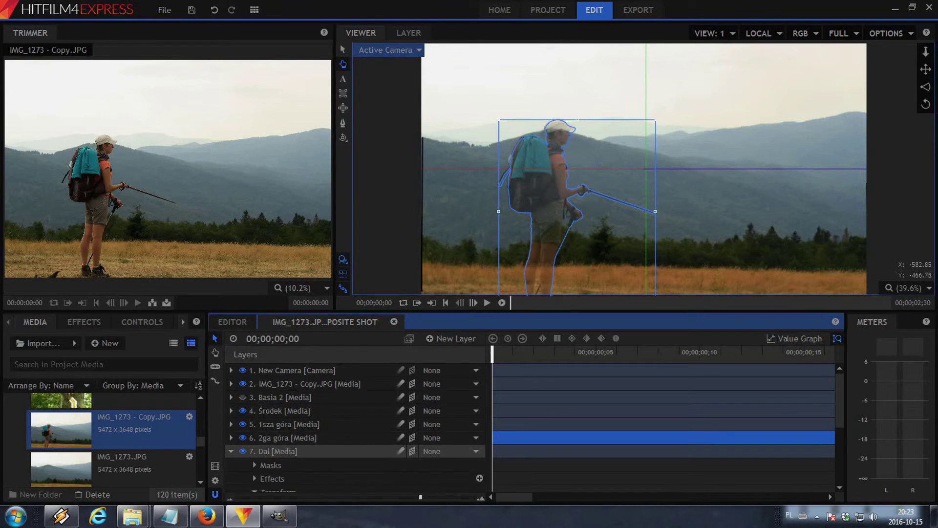
scroll(234, 455, down, 2)
click(254, 391)
click(298, 404)
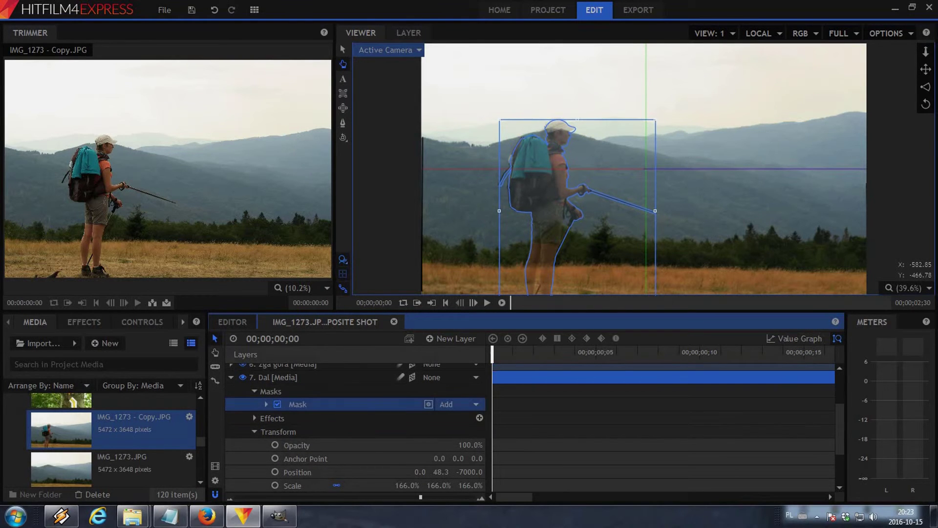
click(277, 404)
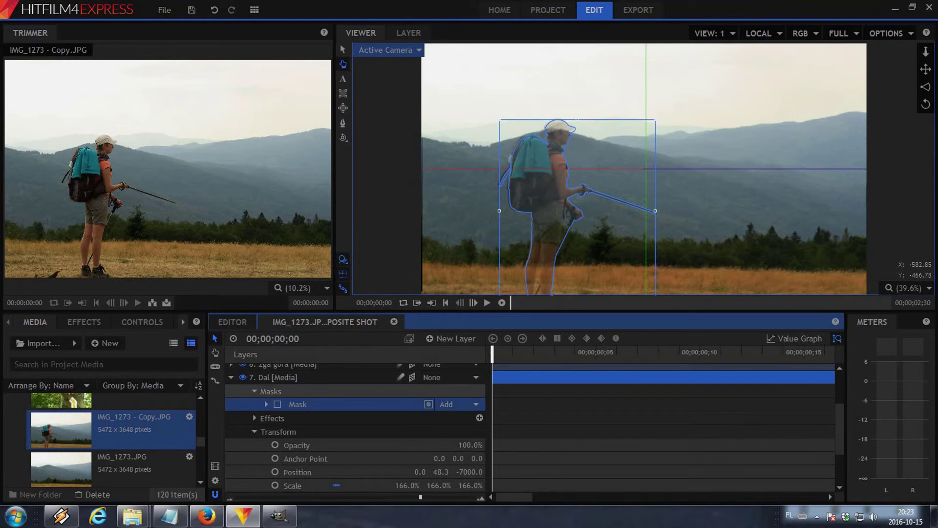
click(231, 377)
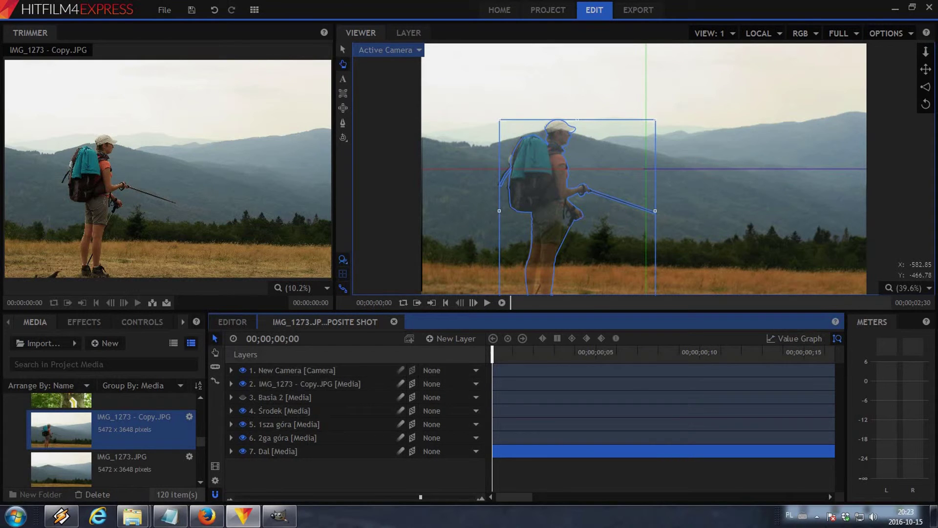
Keep the camera's parent at None and set its X position to 19.
click(450, 369)
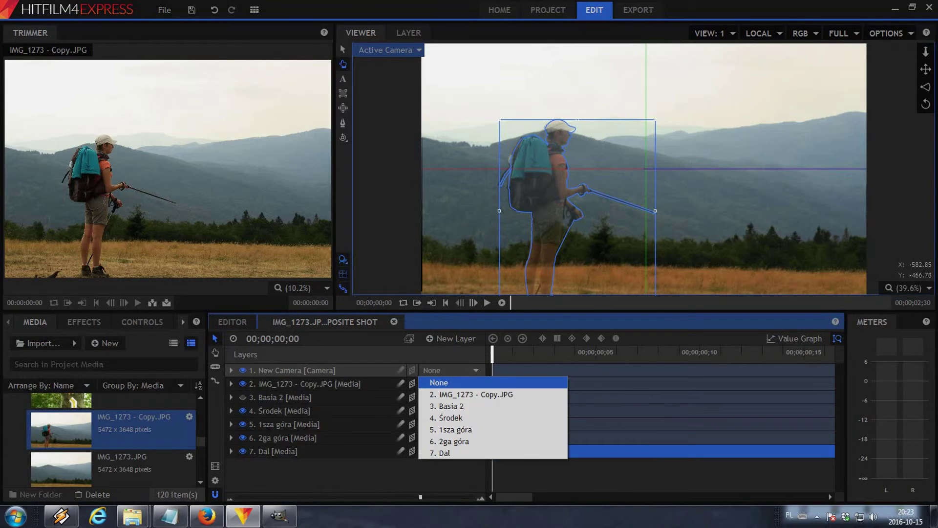
click(440, 382)
click(231, 370)
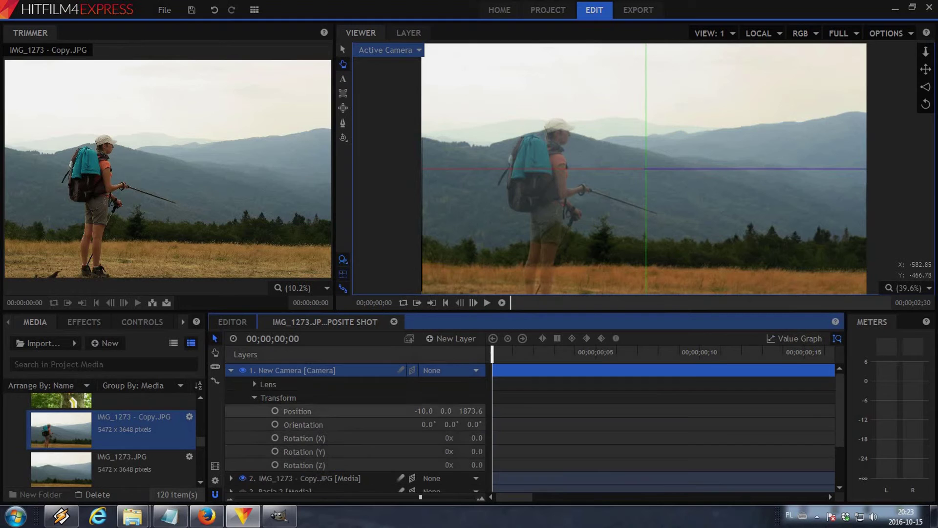
mouse_move(424, 411)
mouse_down()
mouse_move(518, 411)
mouse_move(364, 411)
mouse_move(438, 411)
mouse_up()
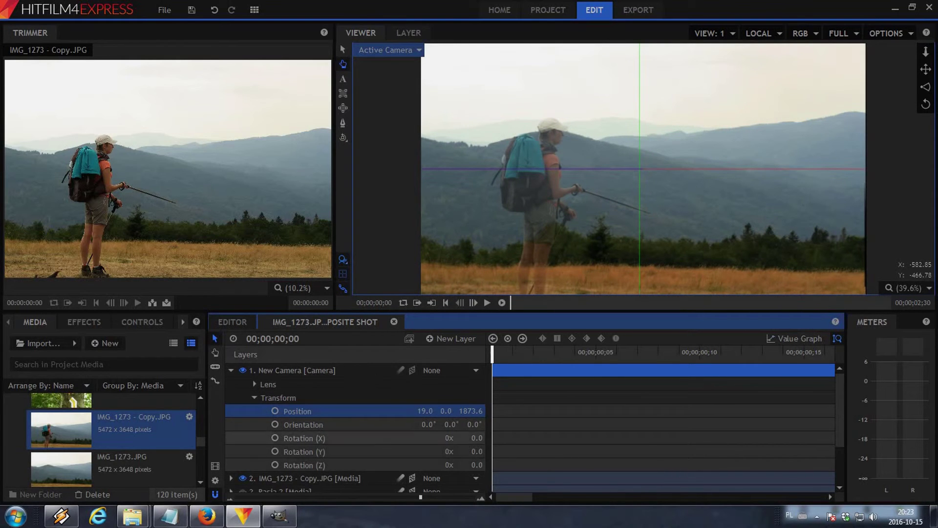
click(231, 370)
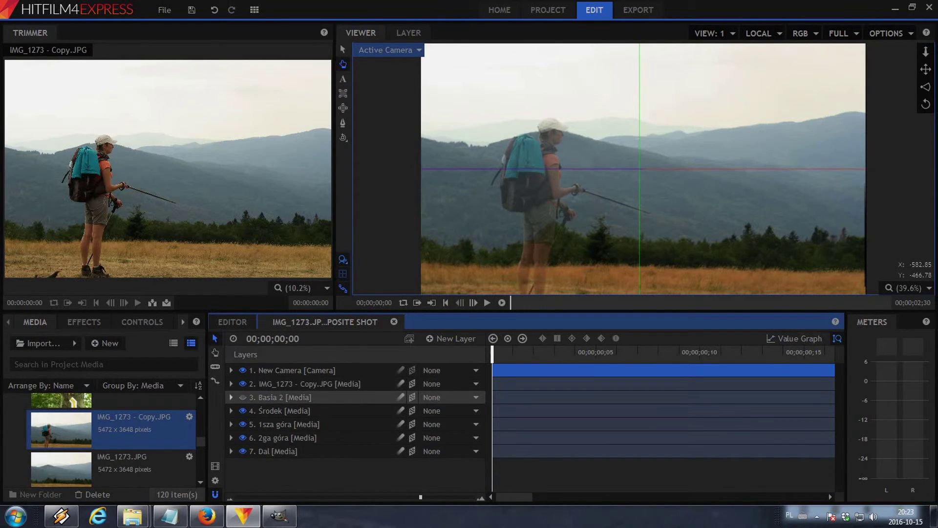
Set the opacity of the IMG_1273 - Copy.JPG layer to 100%.
click(231, 383)
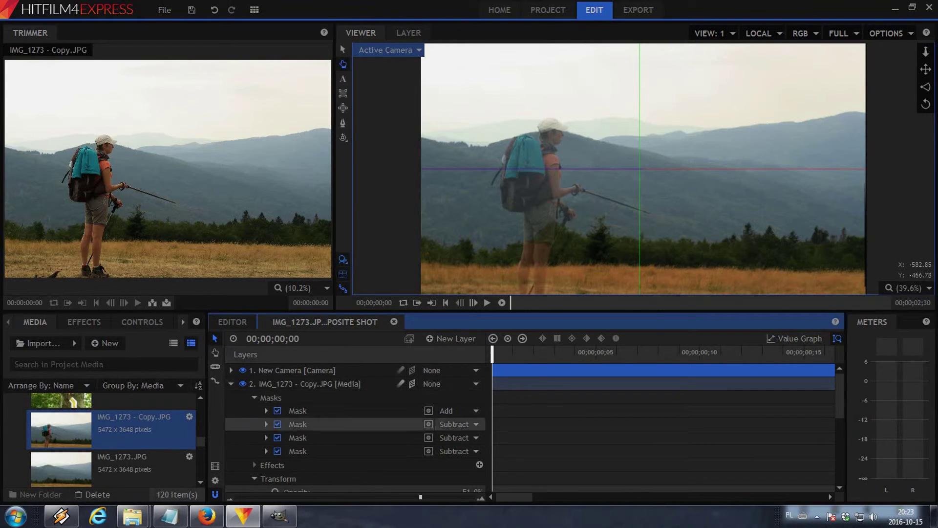
scroll(342, 457, down, 2)
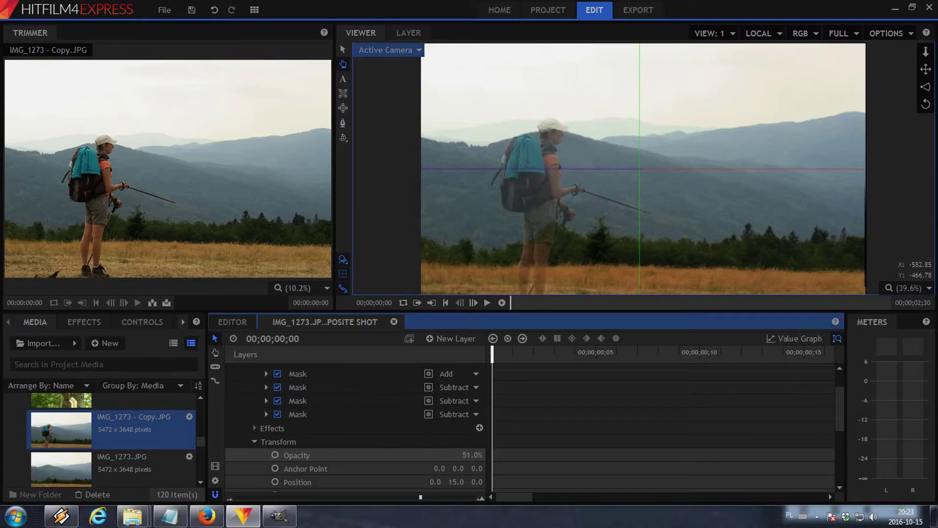
drag(448, 455, 472, 454)
scroll(390, 414, up, 2)
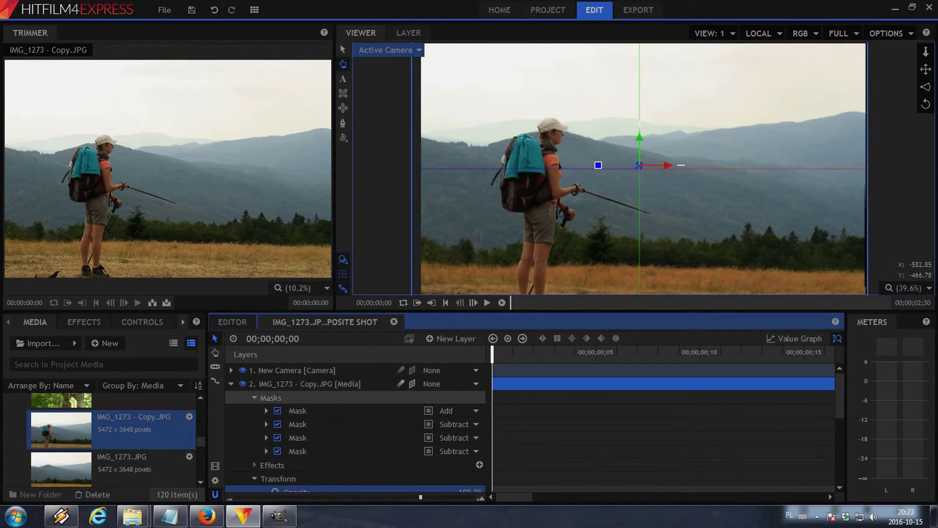
click(231, 384)
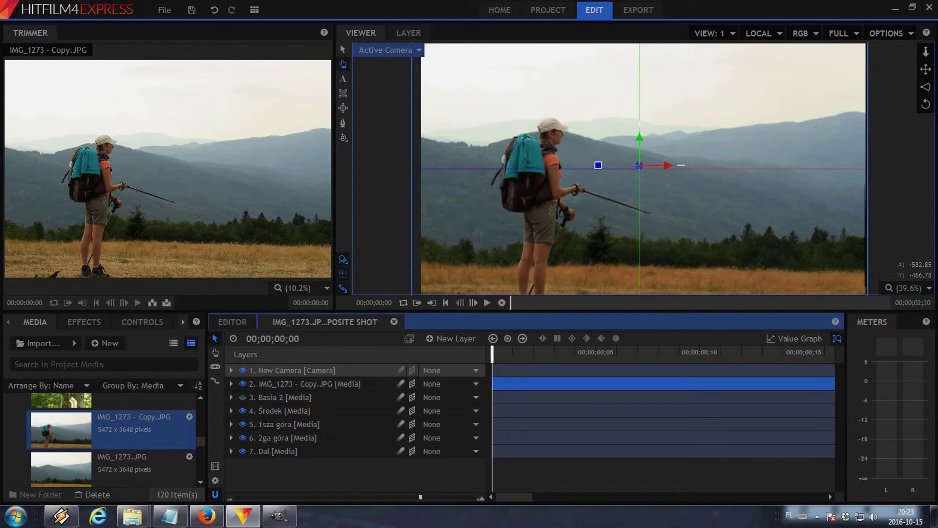
Try out the camera's Z position to check how the layers shift in depth.
click(231, 370)
mouse_move(471, 411)
mouse_down()
mouse_move(378, 411)
mouse_move(612, 411)
mouse_move(316, 411)
mouse_move(602, 410)
mouse_move(488, 411)
mouse_up()
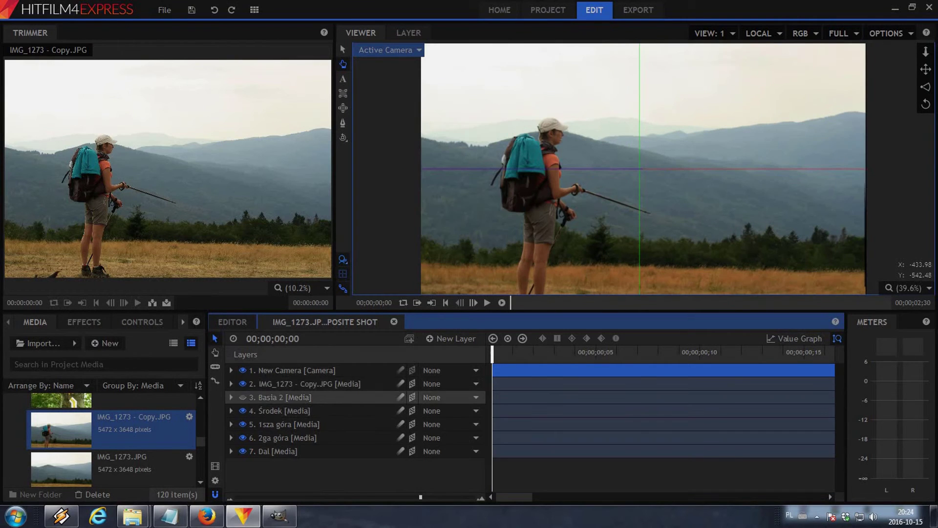
Remove the hidden Basia 2 layer from the composite shot.
right_click(273, 397)
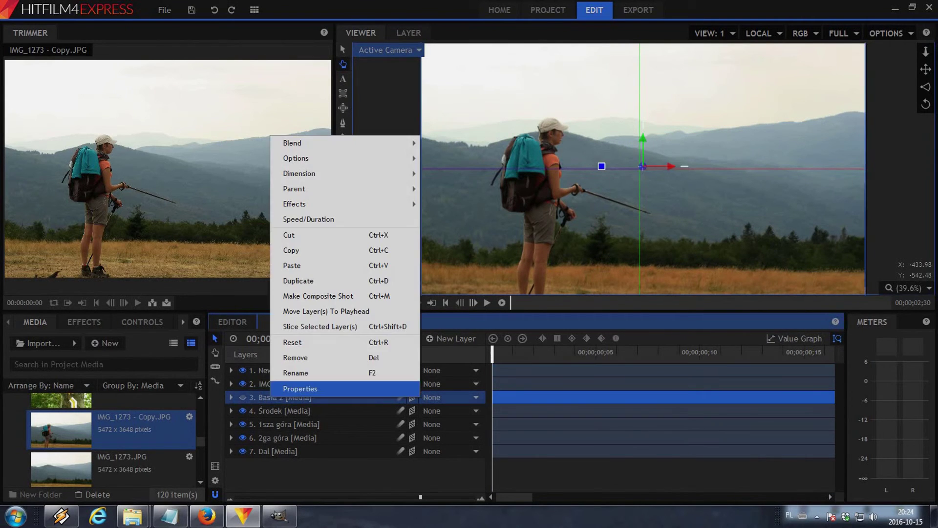
click(298, 356)
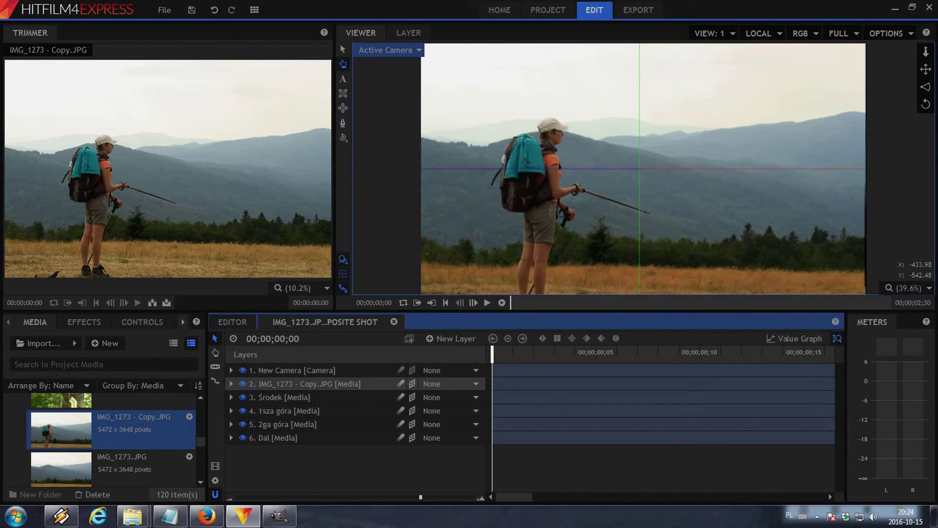
right_click(281, 384)
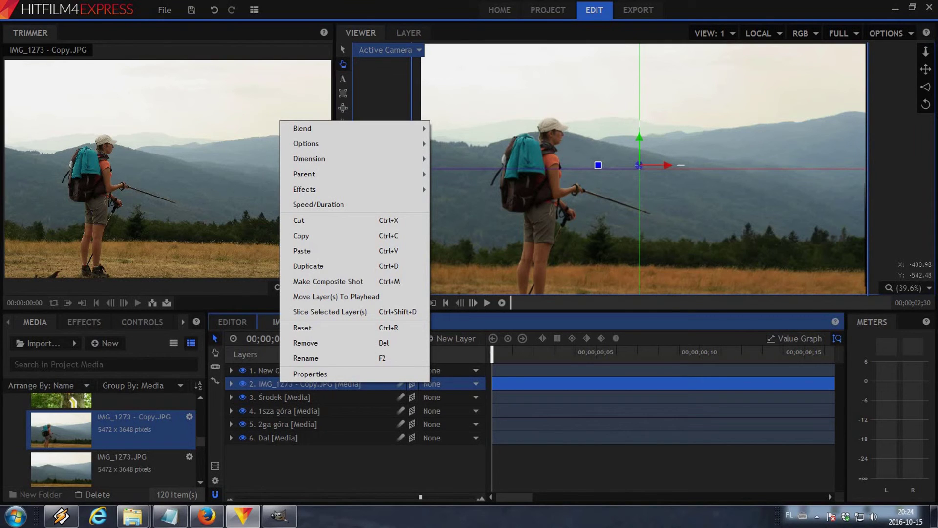
Keyframe the camera's position to reach Z 921.6 at 00;00;02;29, and collapse its transform properties.
click(231, 370)
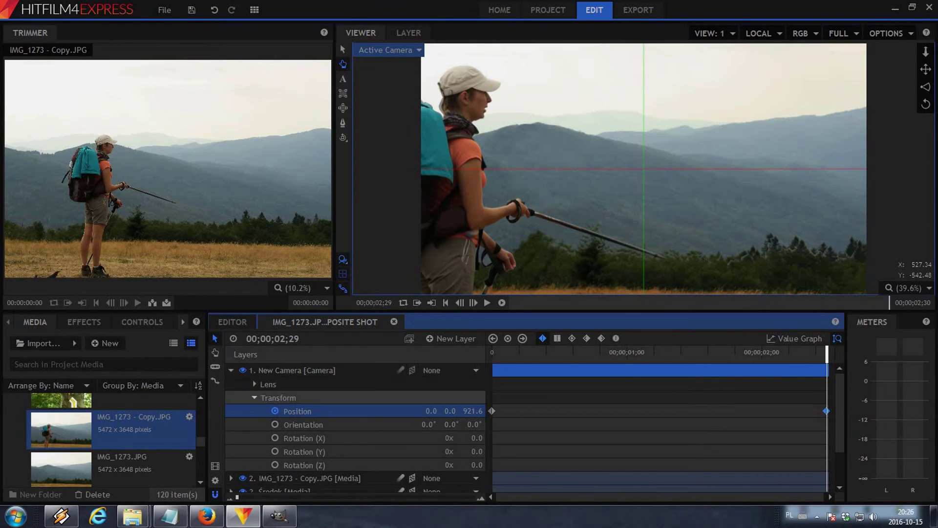
click(254, 398)
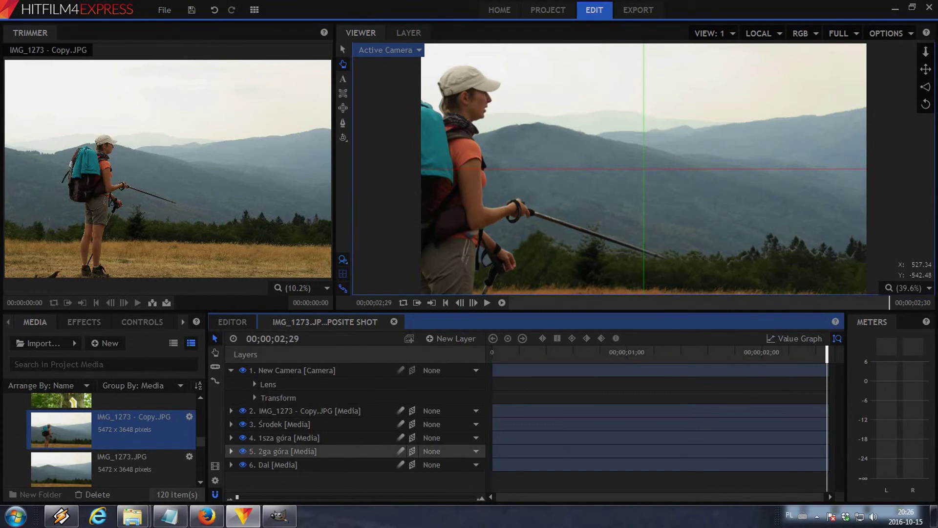
Set the Środek layer's Y position to 106 and play back the camera move.
click(231, 424)
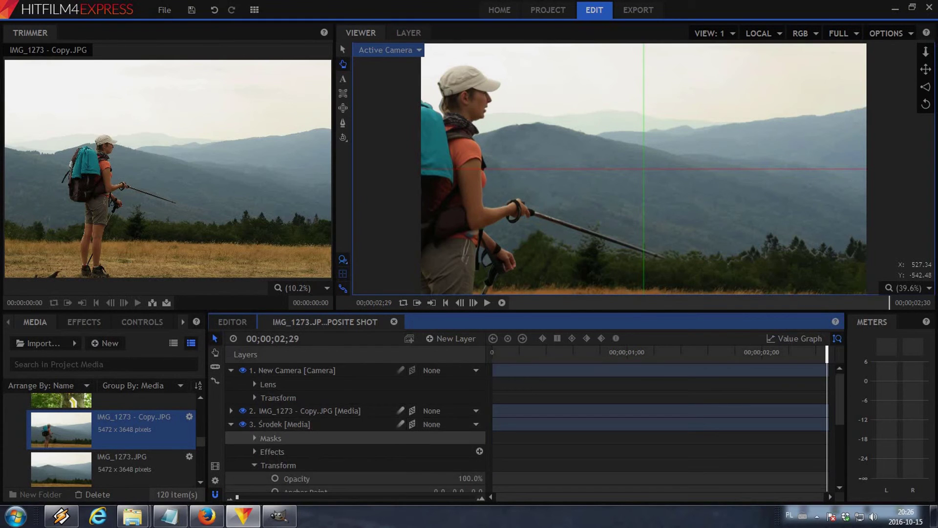
scroll(354, 450, down, 3)
scroll(354, 449, up, 3)
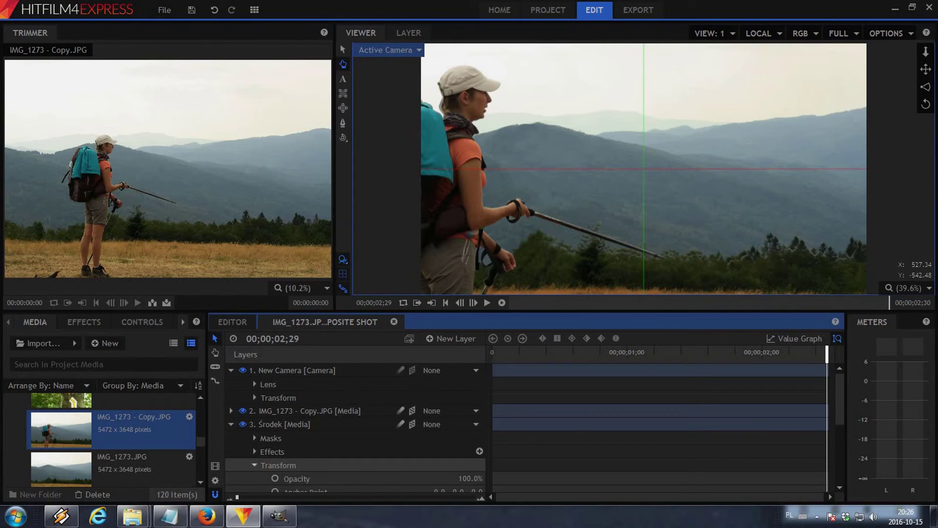
scroll(313, 467, down, 1)
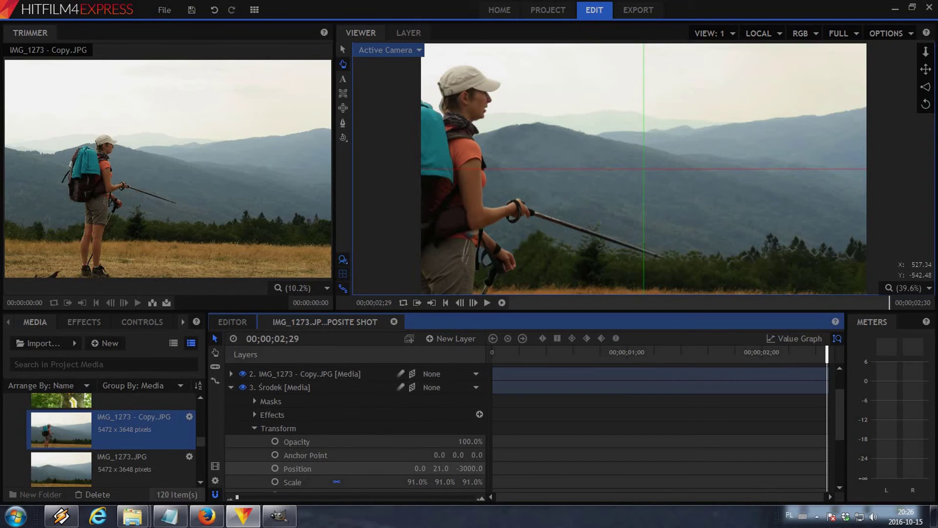
click(299, 468)
drag(443, 469, 481, 468)
key(space)
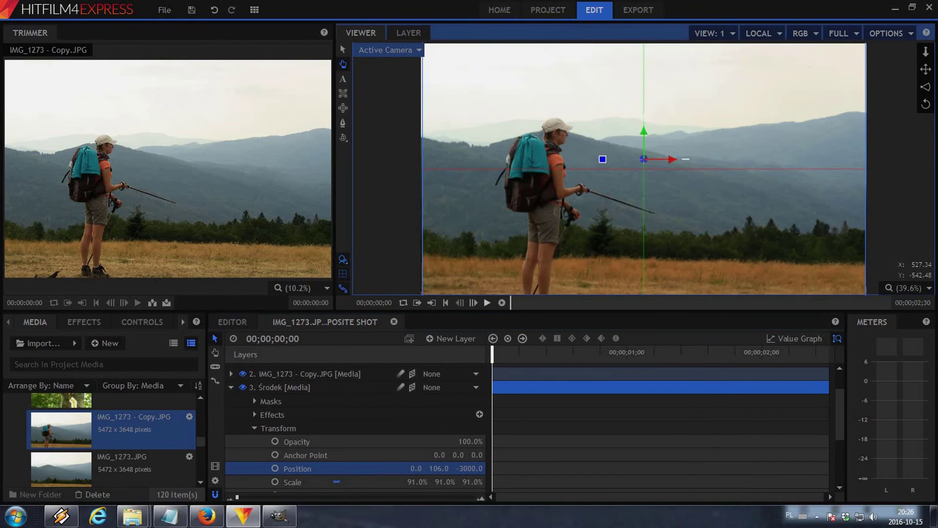